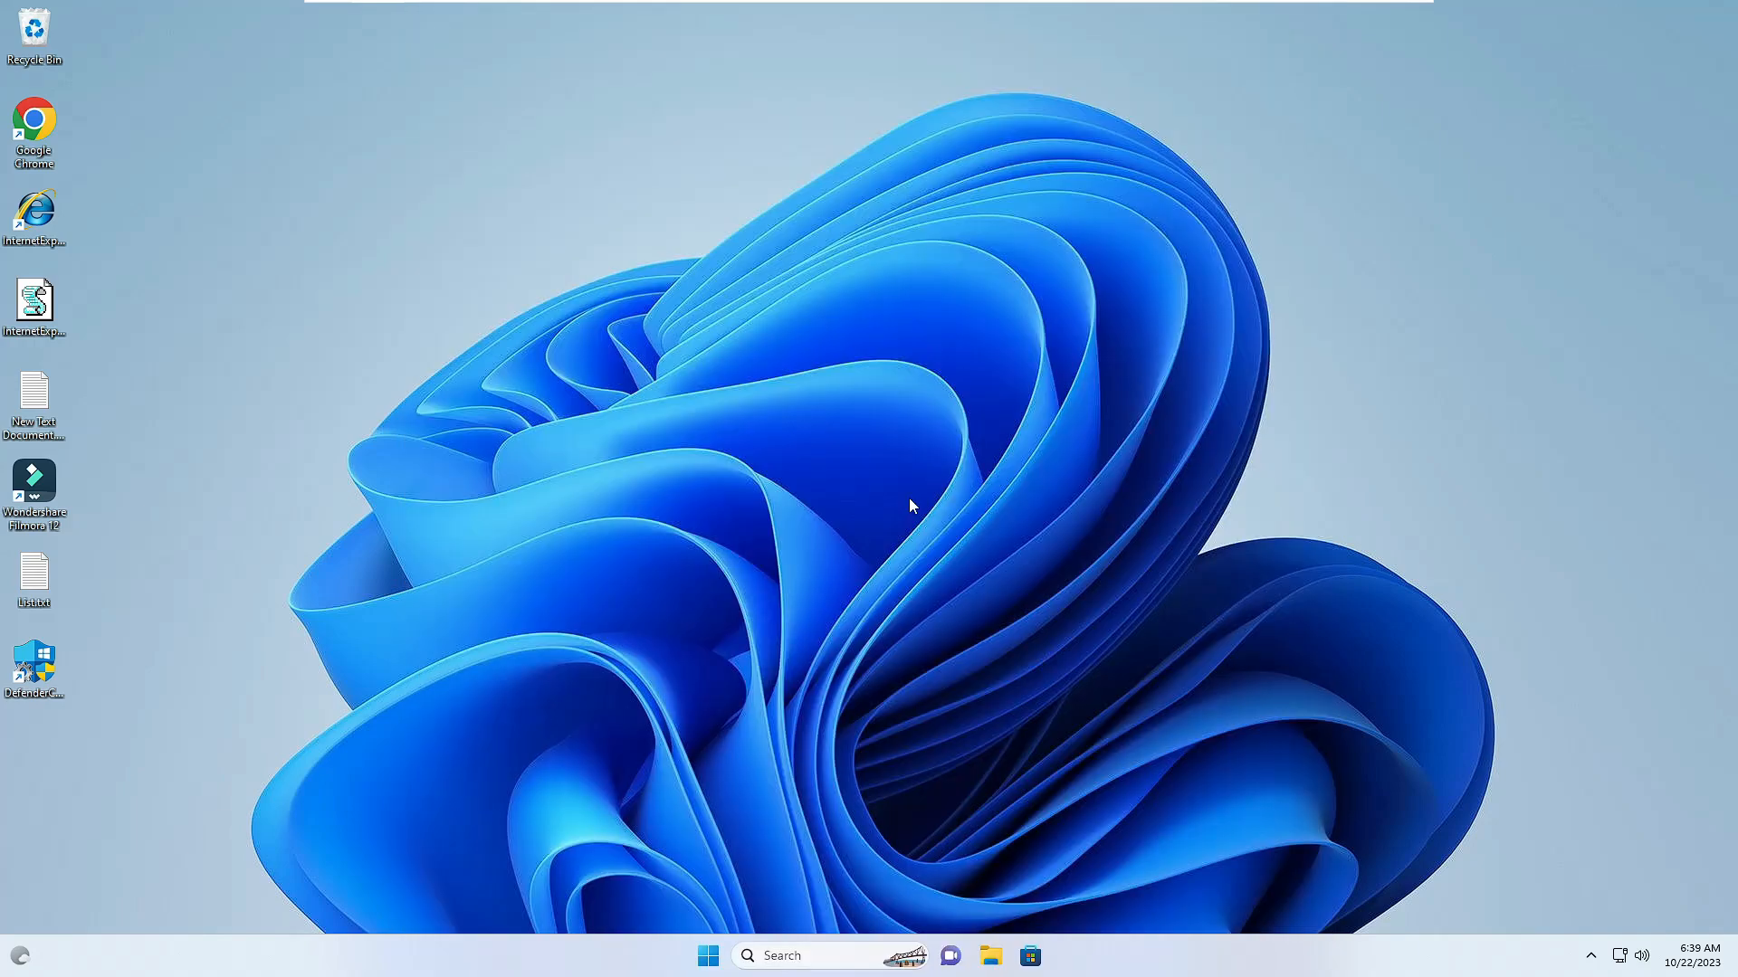
# Check the Start power options, then search 'reset this PC' and open the Recovery settings.
pyautogui.click(710, 955)
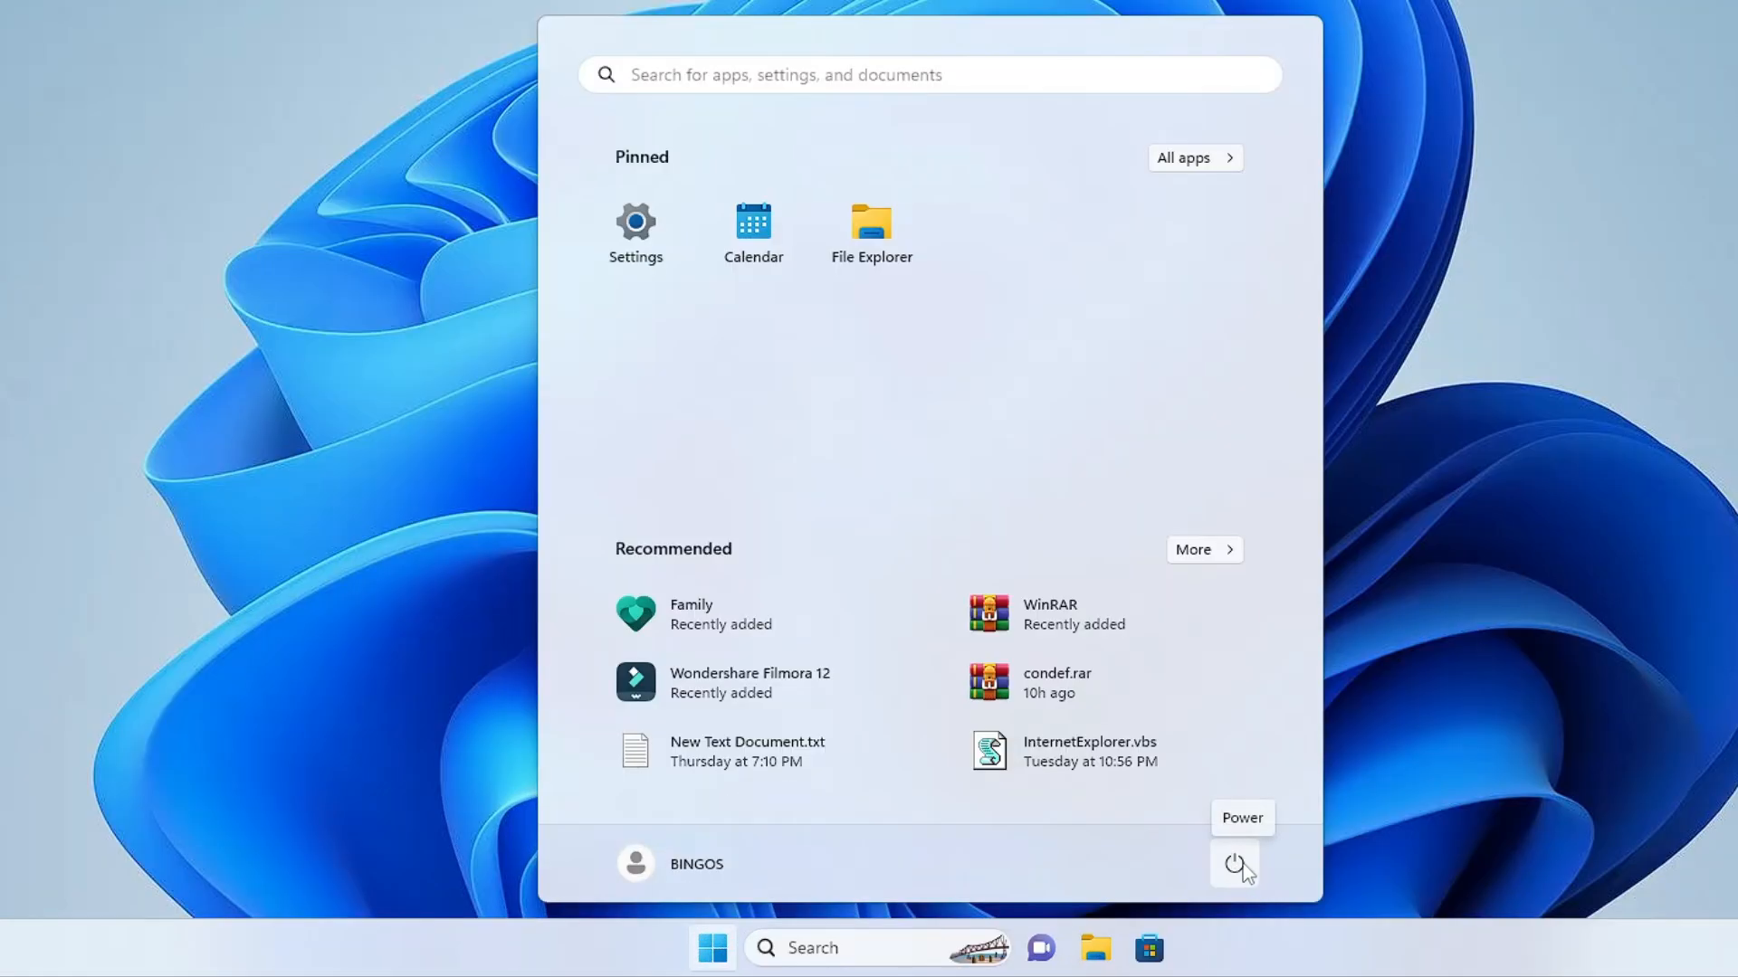
pyautogui.click(1235, 864)
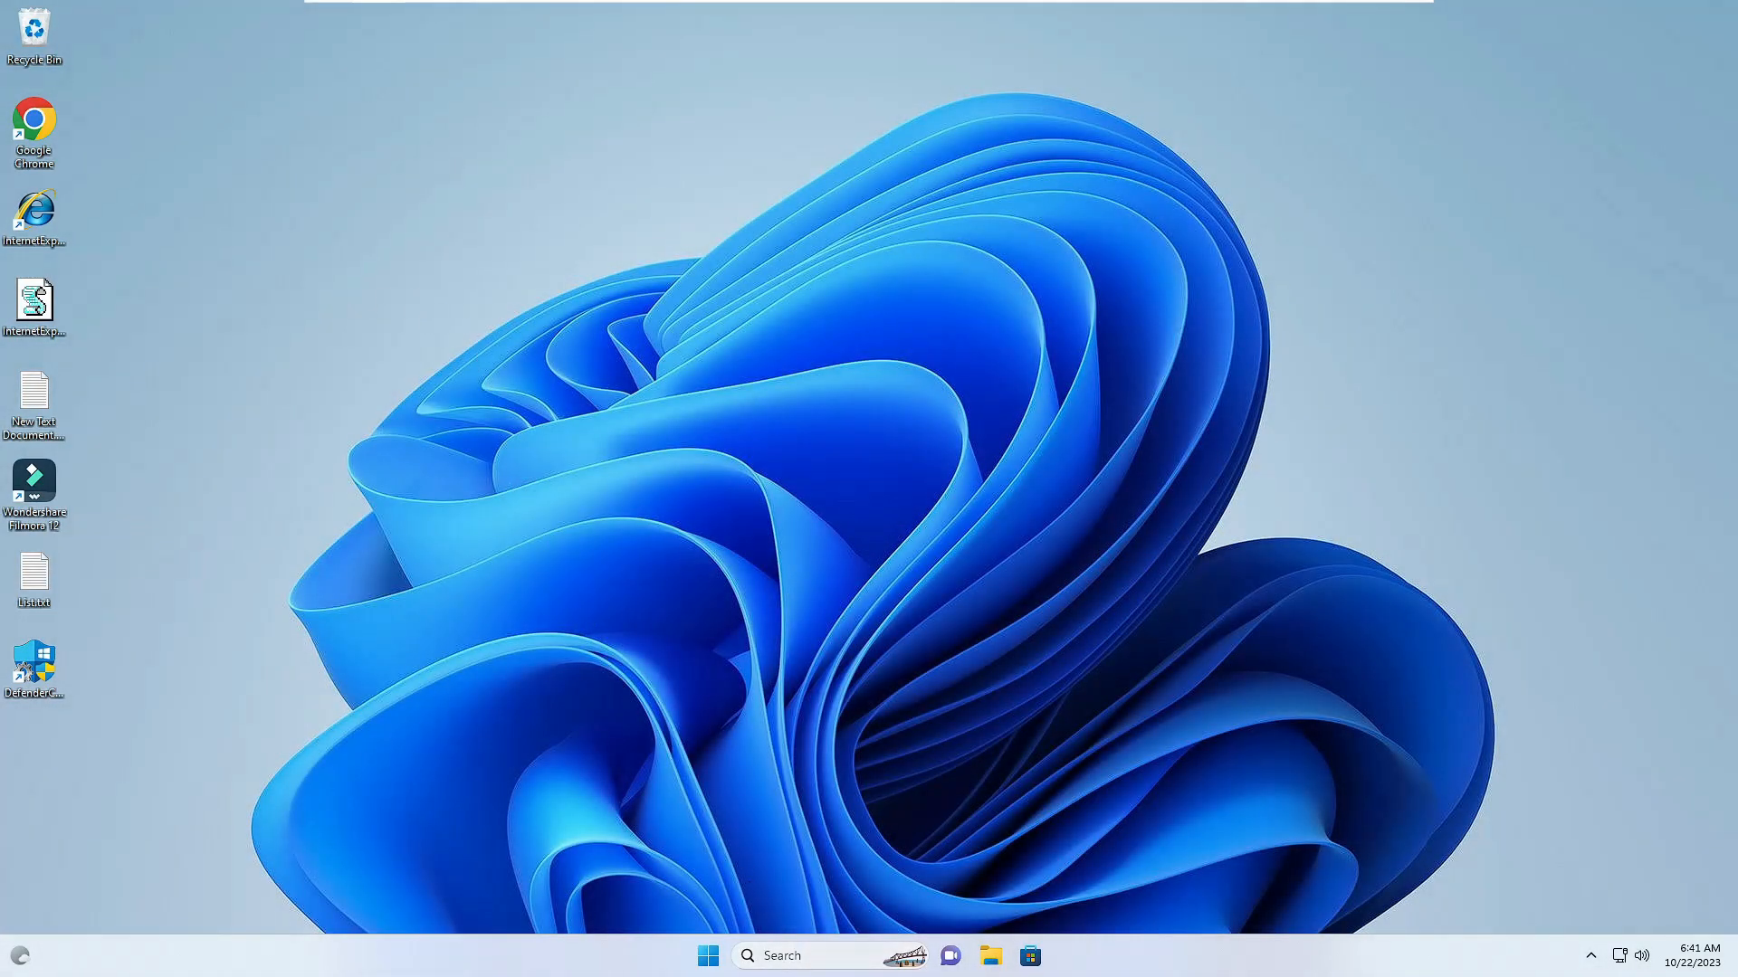
pyautogui.click(801, 956)
pyautogui.write('r')
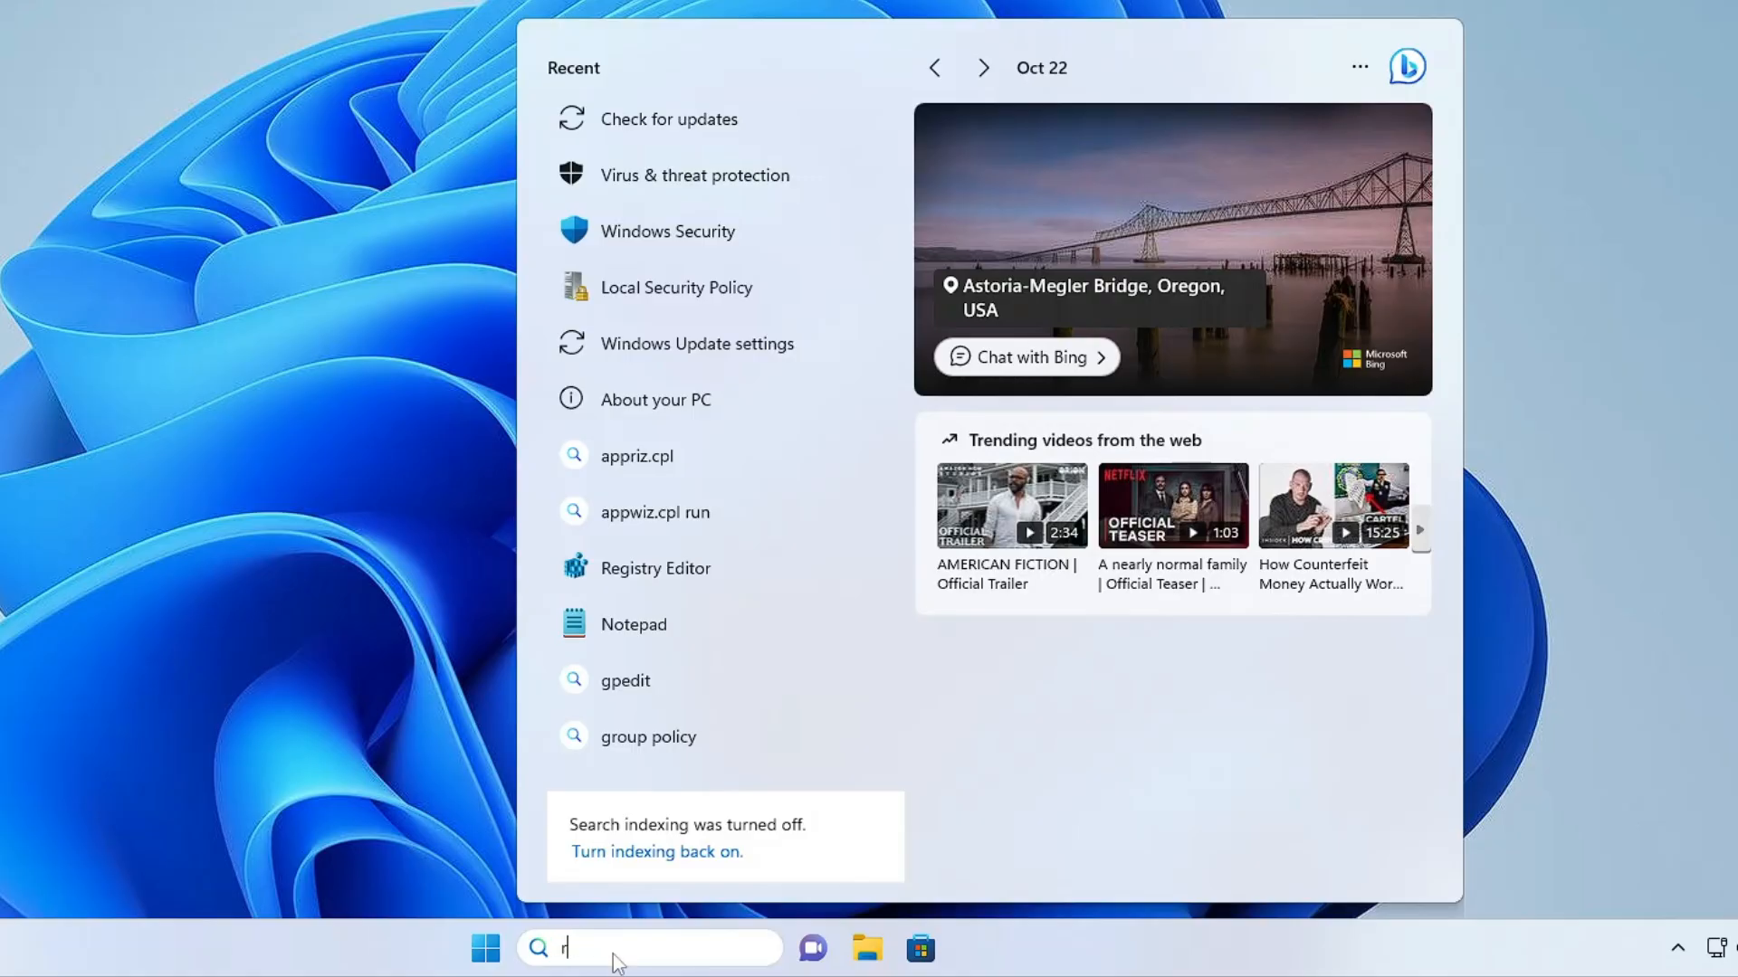
pyautogui.write('eset')
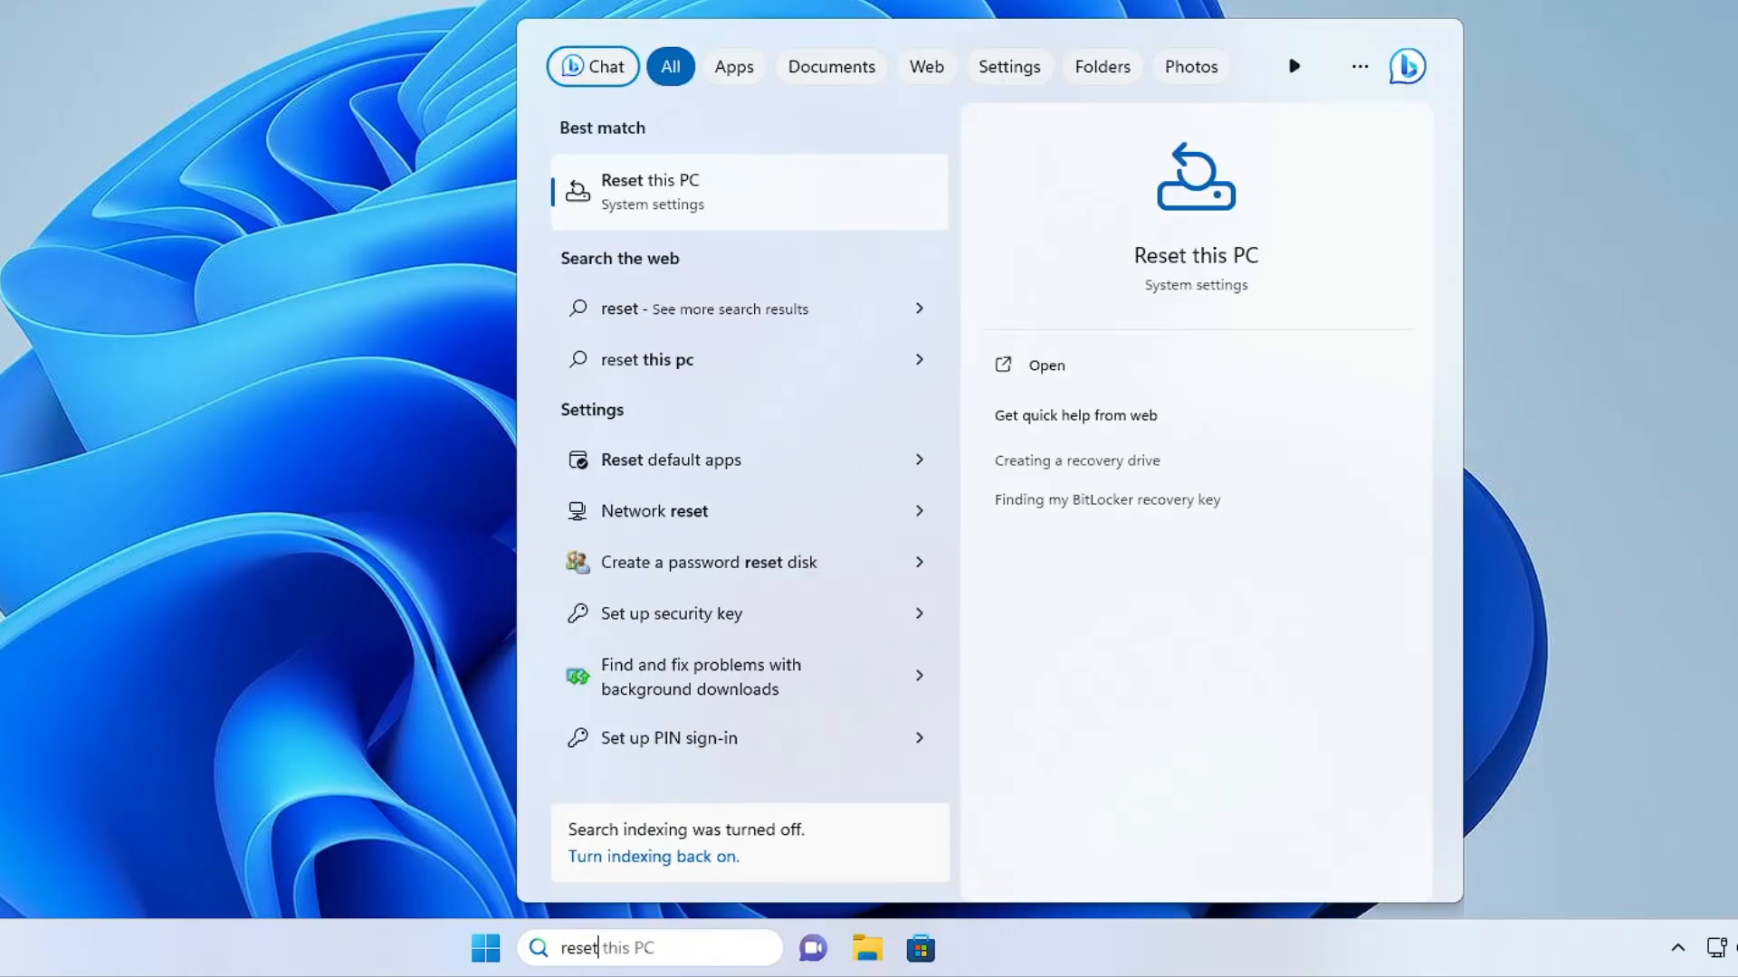
pyautogui.click(690, 202)
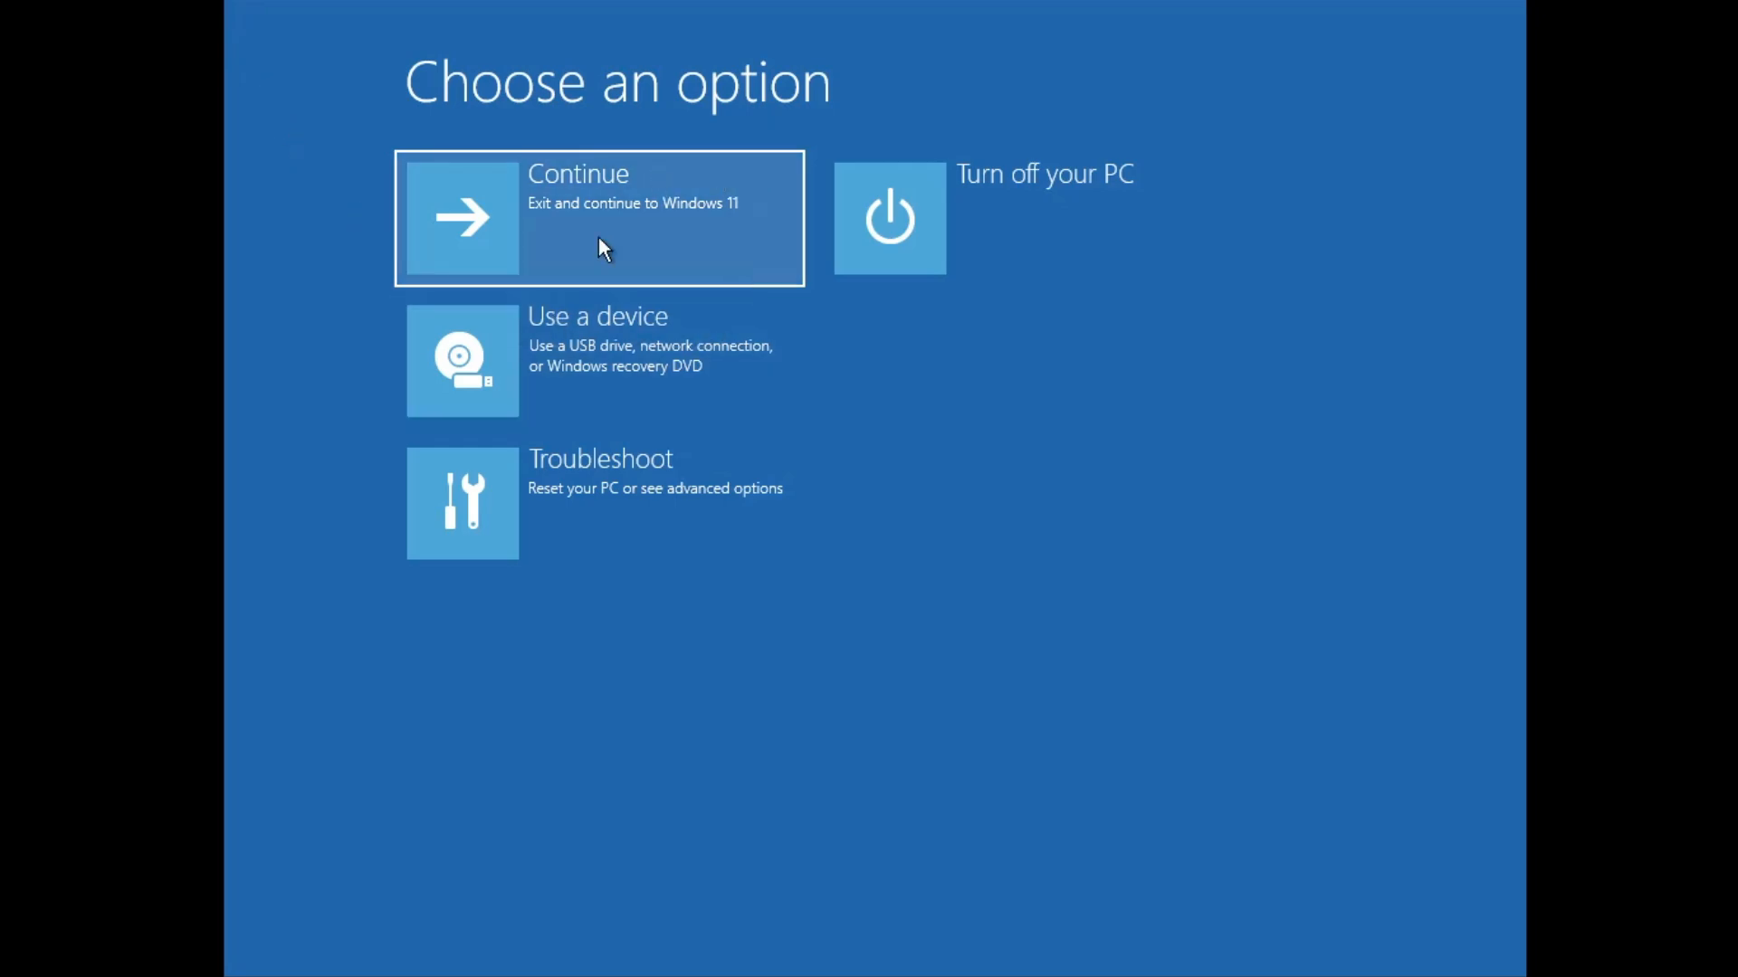
# Go through Troubleshoot into Advanced options on the Choose an option screen.
pyautogui.click(608, 510)
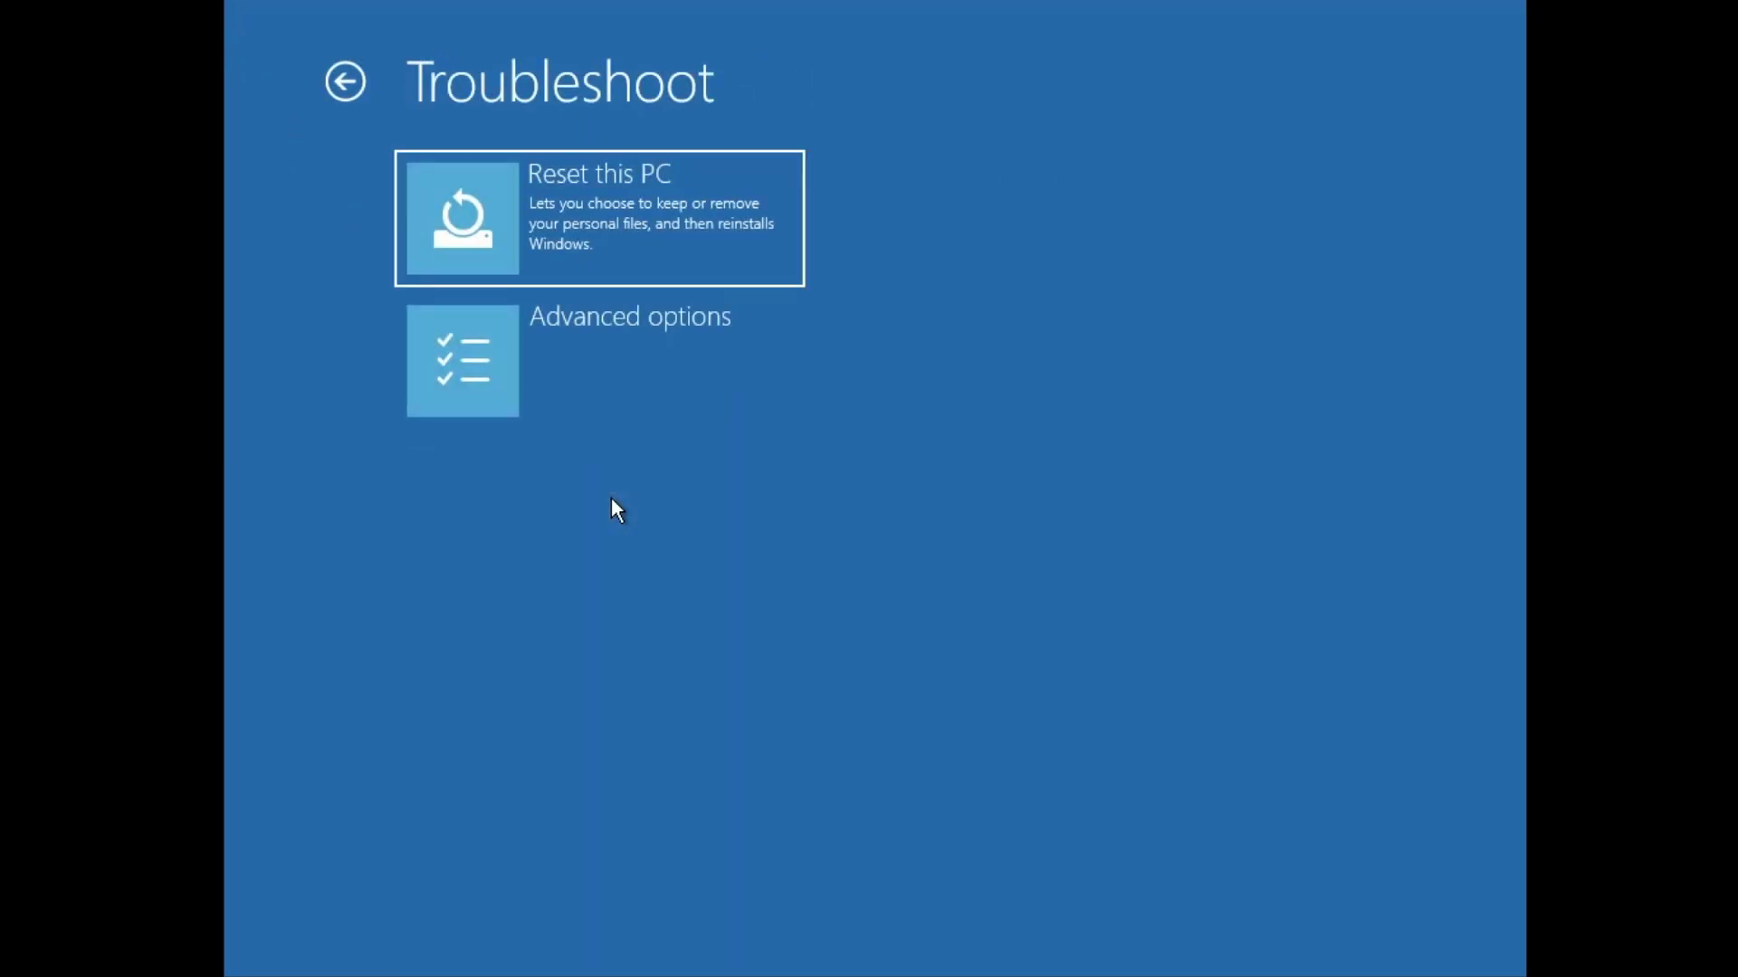
pyautogui.click(640, 356)
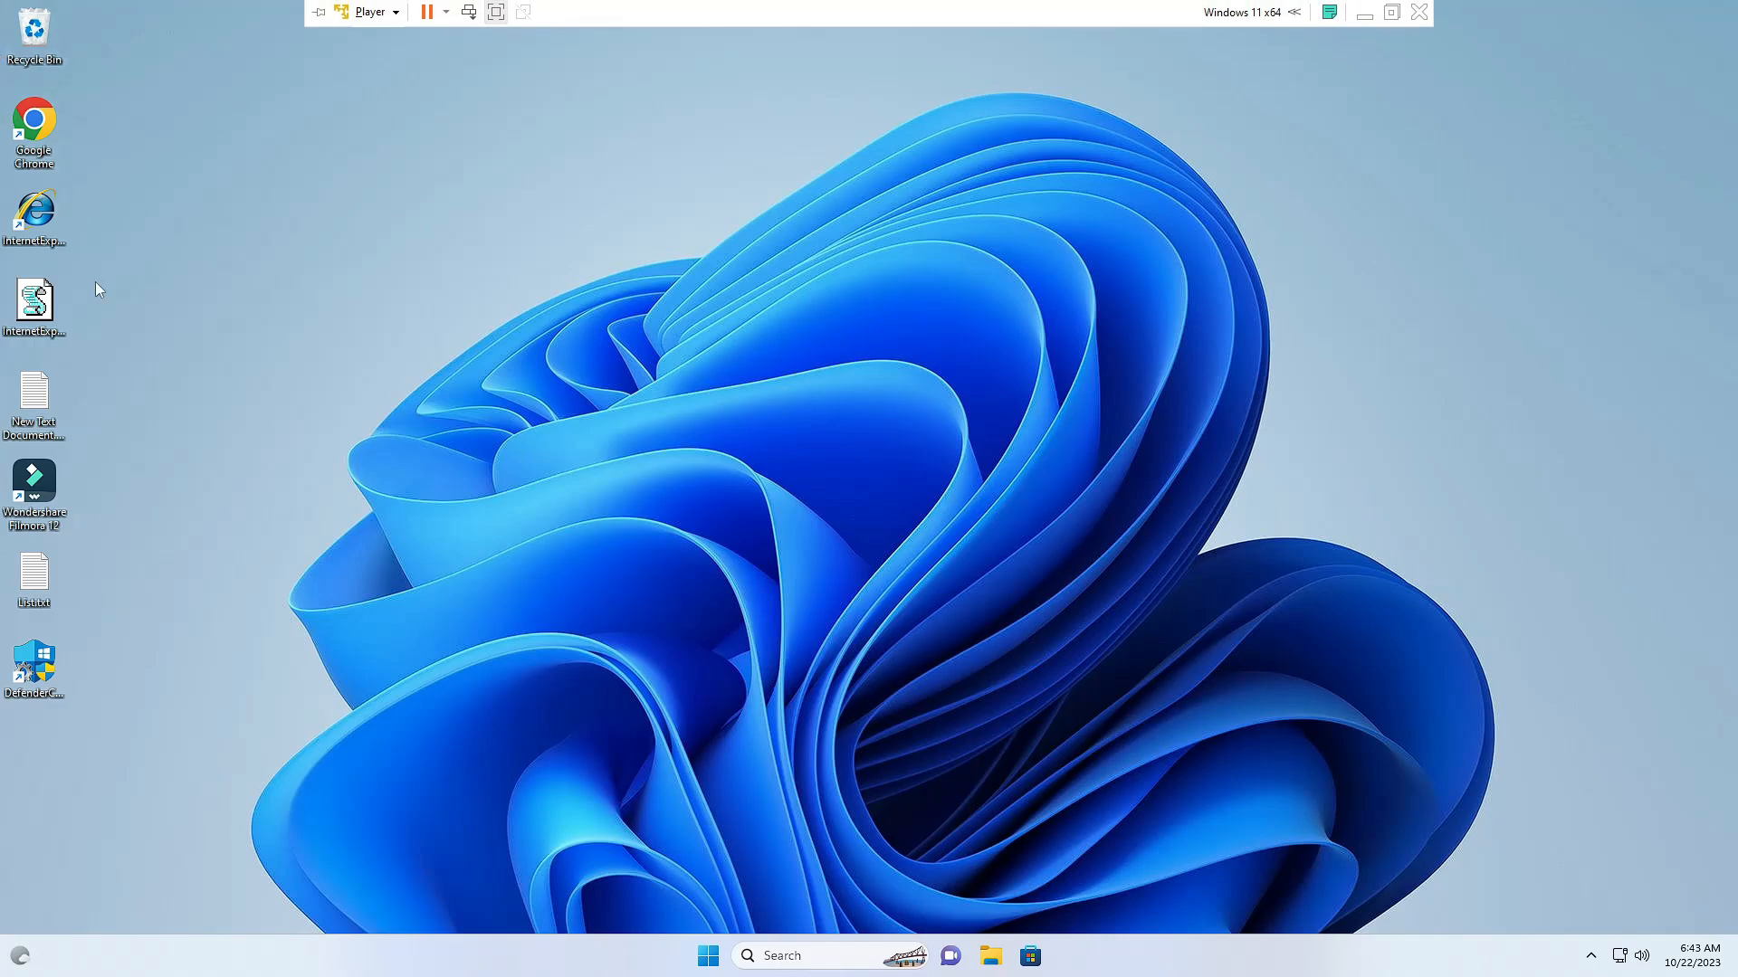
# Start a new desktop shortcut pointing at the shutdown command and continue to naming it.
pyautogui.rightClick(578, 380)
pyautogui.moveTo(587, 496)
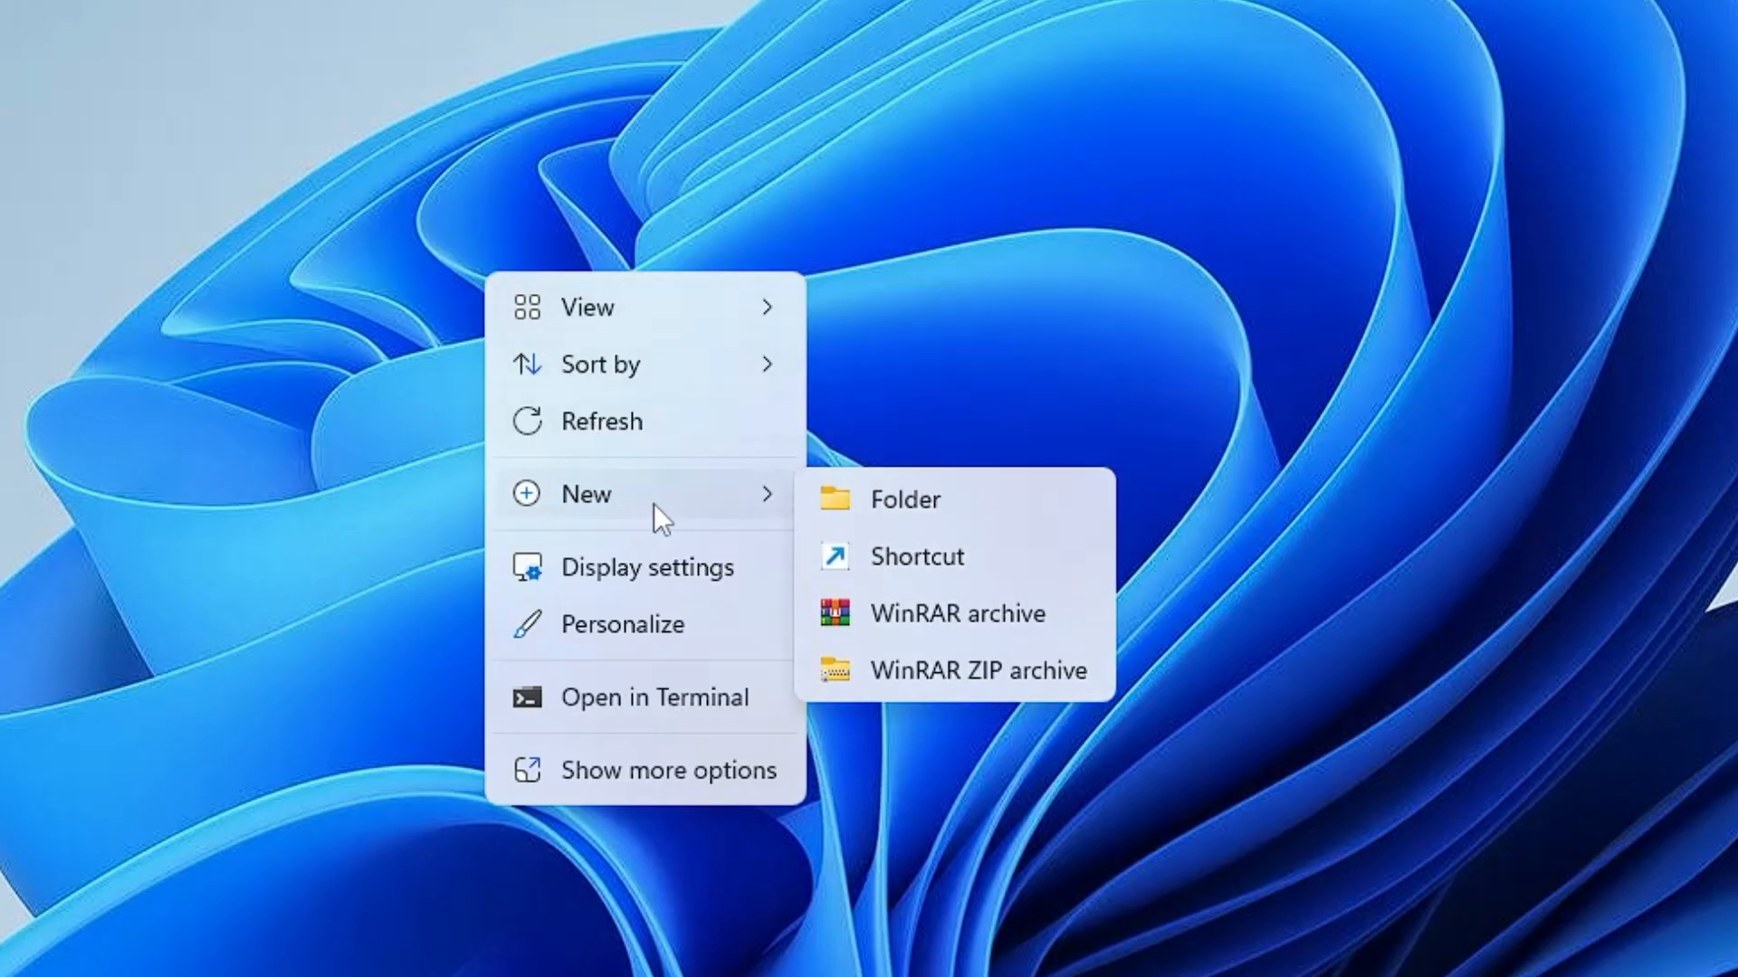
pyautogui.click(918, 553)
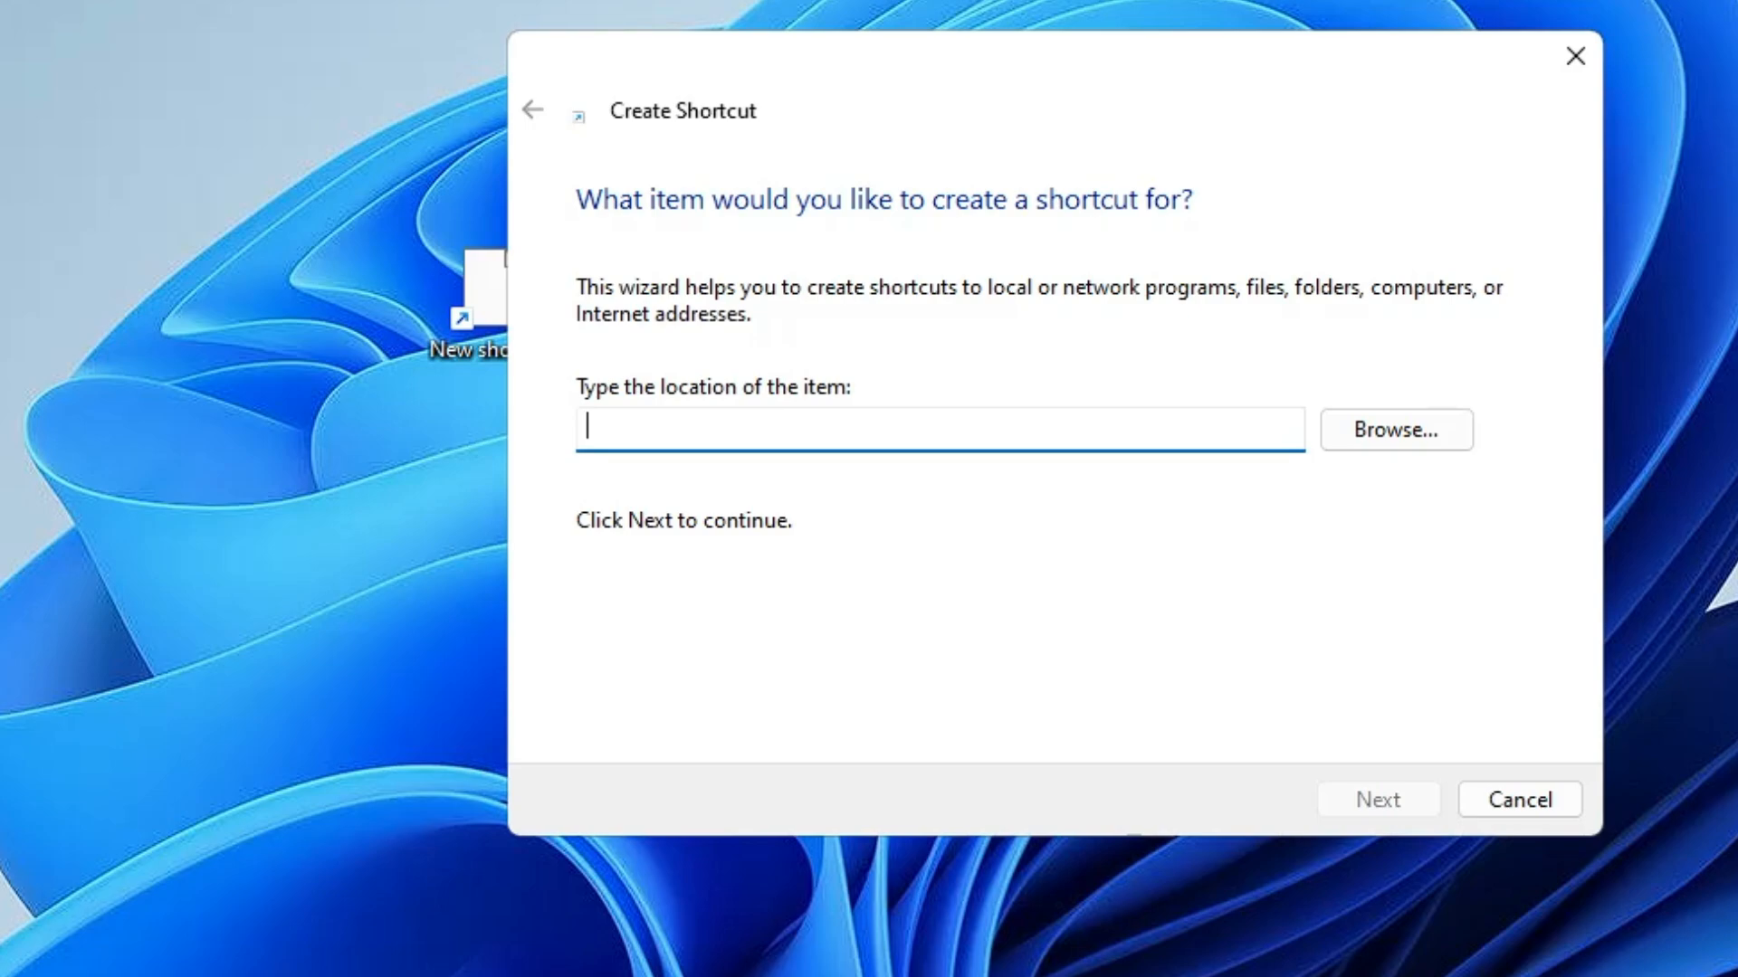
pyautogui.write('shud')
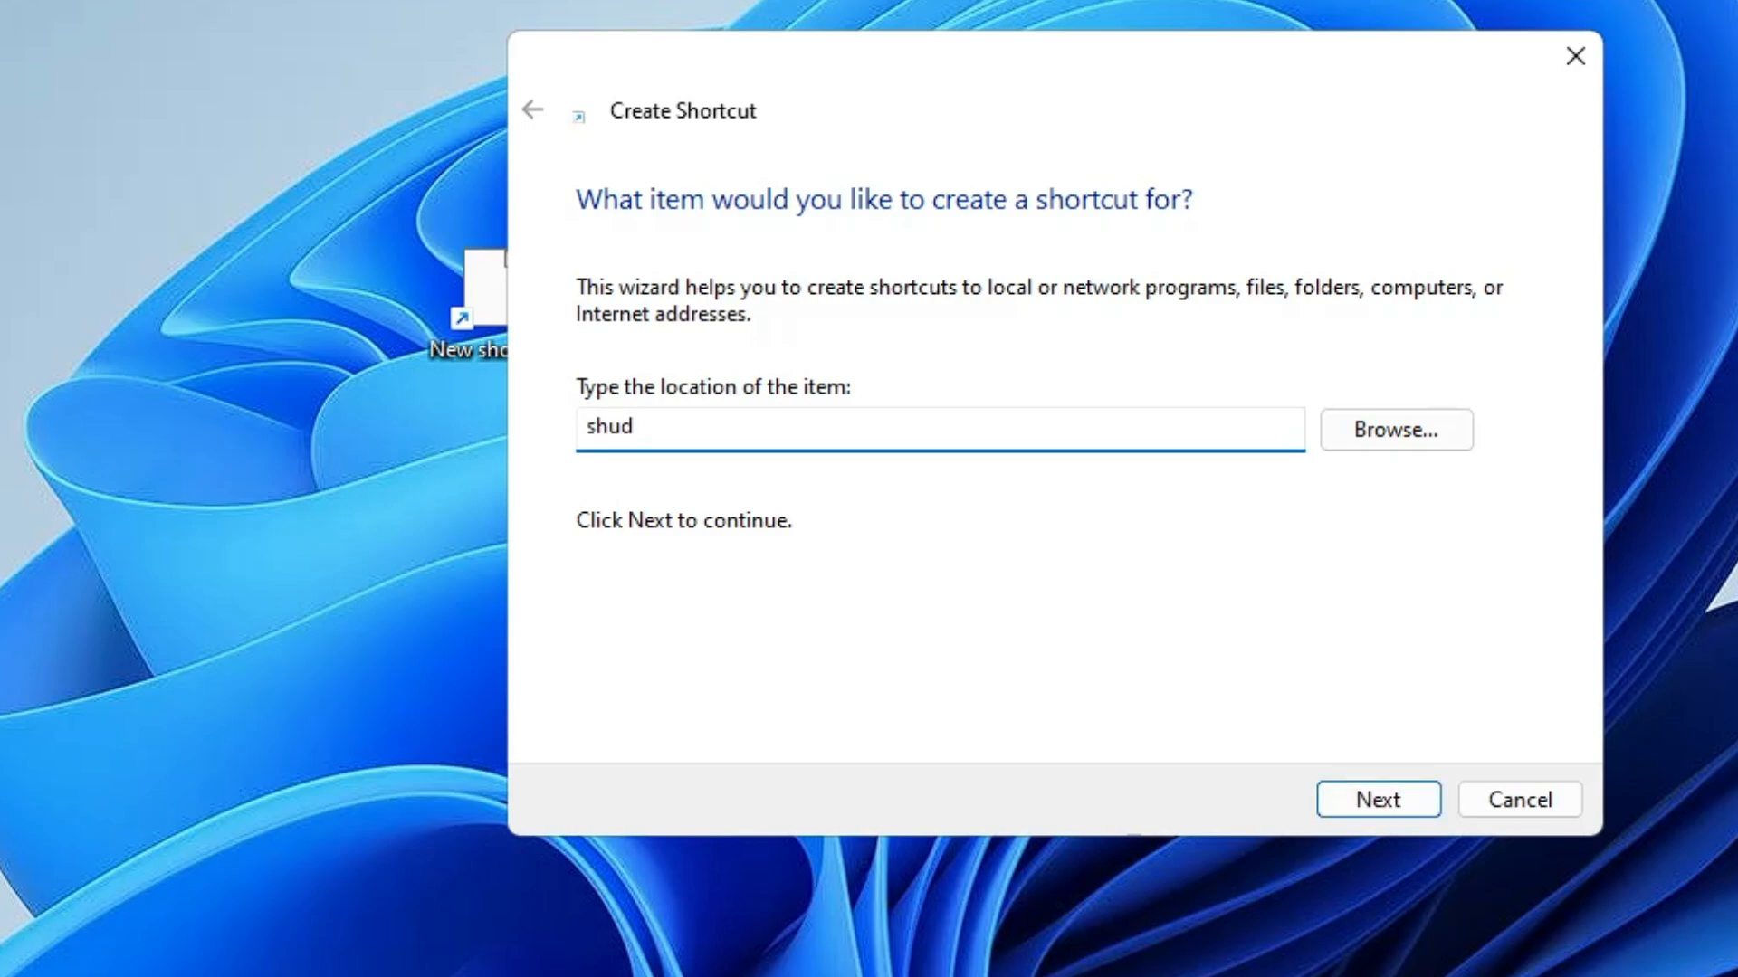
pyautogui.press('BackSpace')
pyautogui.write('tdown ')
pyautogui.write('/r ')
pyautogui.write('/f')
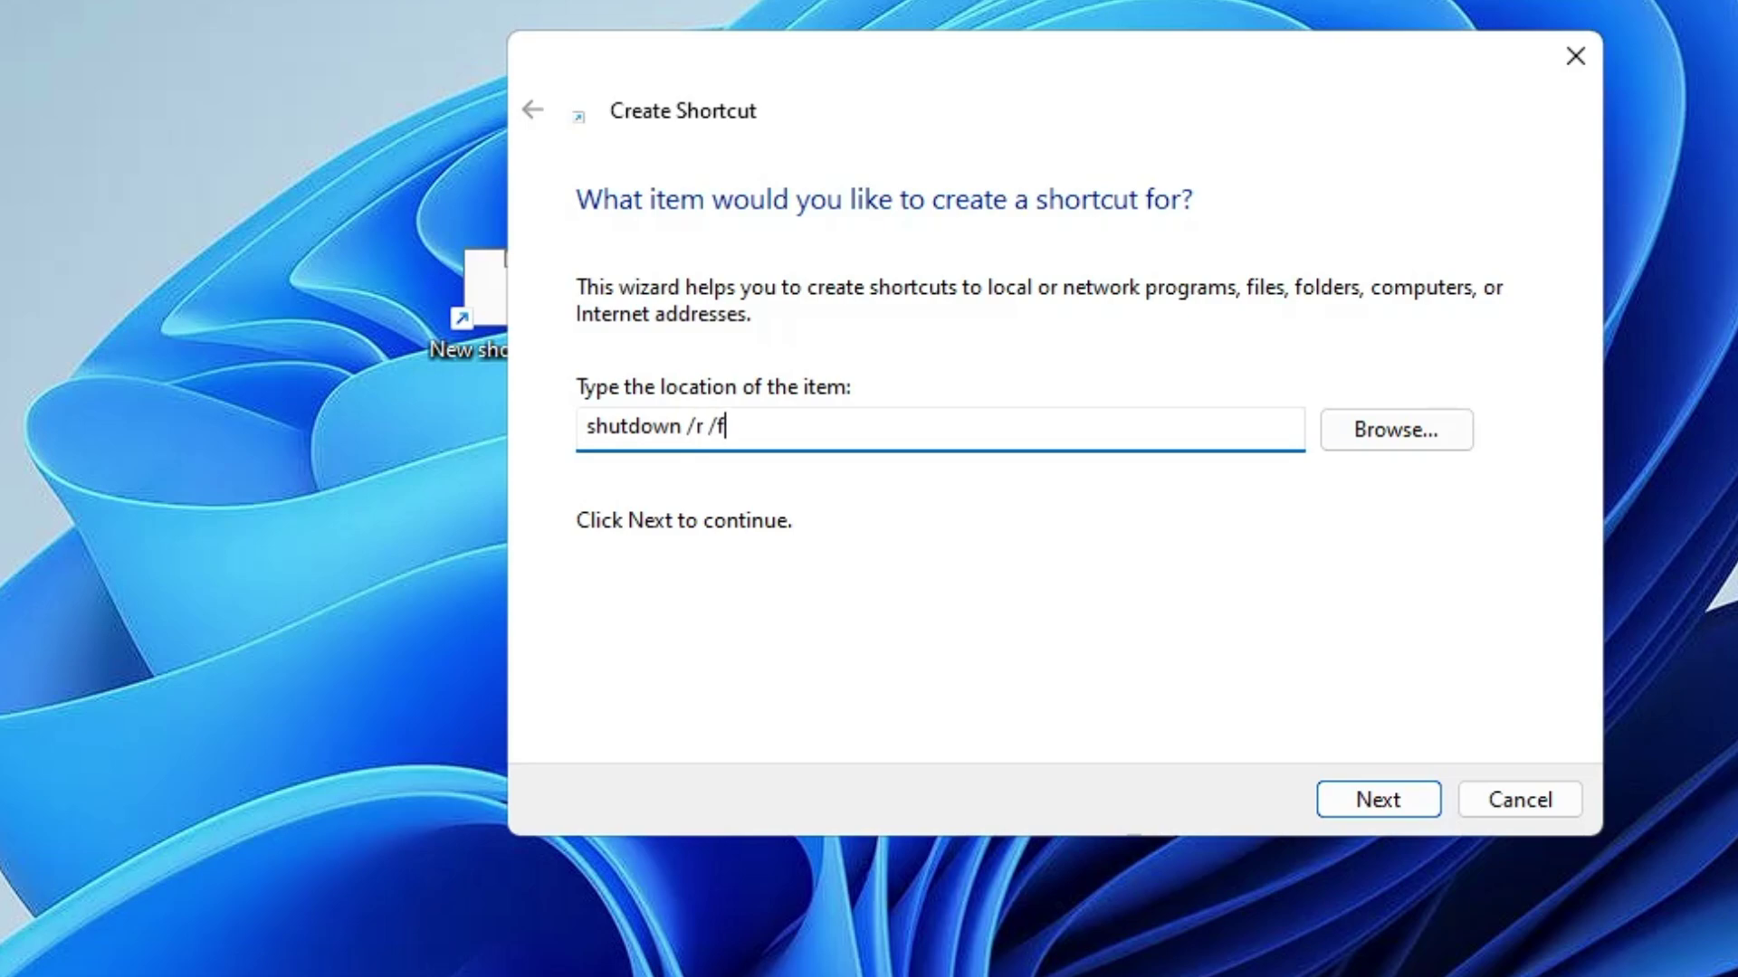
pyautogui.write('w')
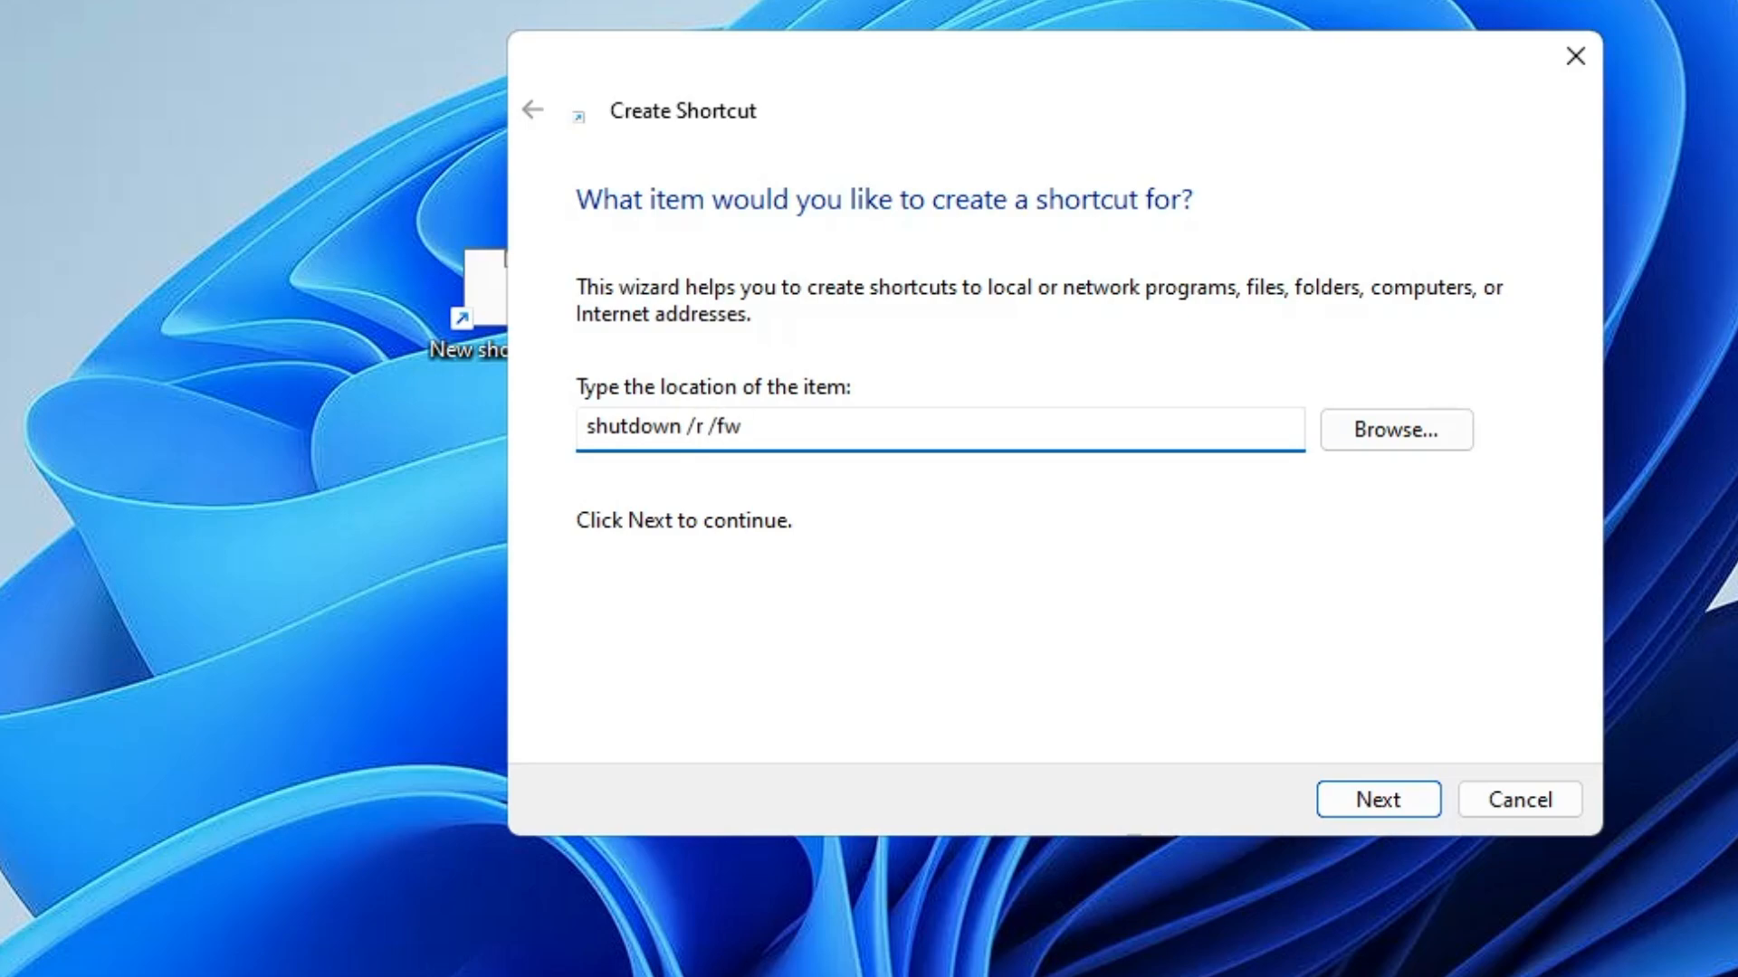
pyautogui.write(' /t')
pyautogui.write(' 1')
pyautogui.hotkey('ctrl', 'a')
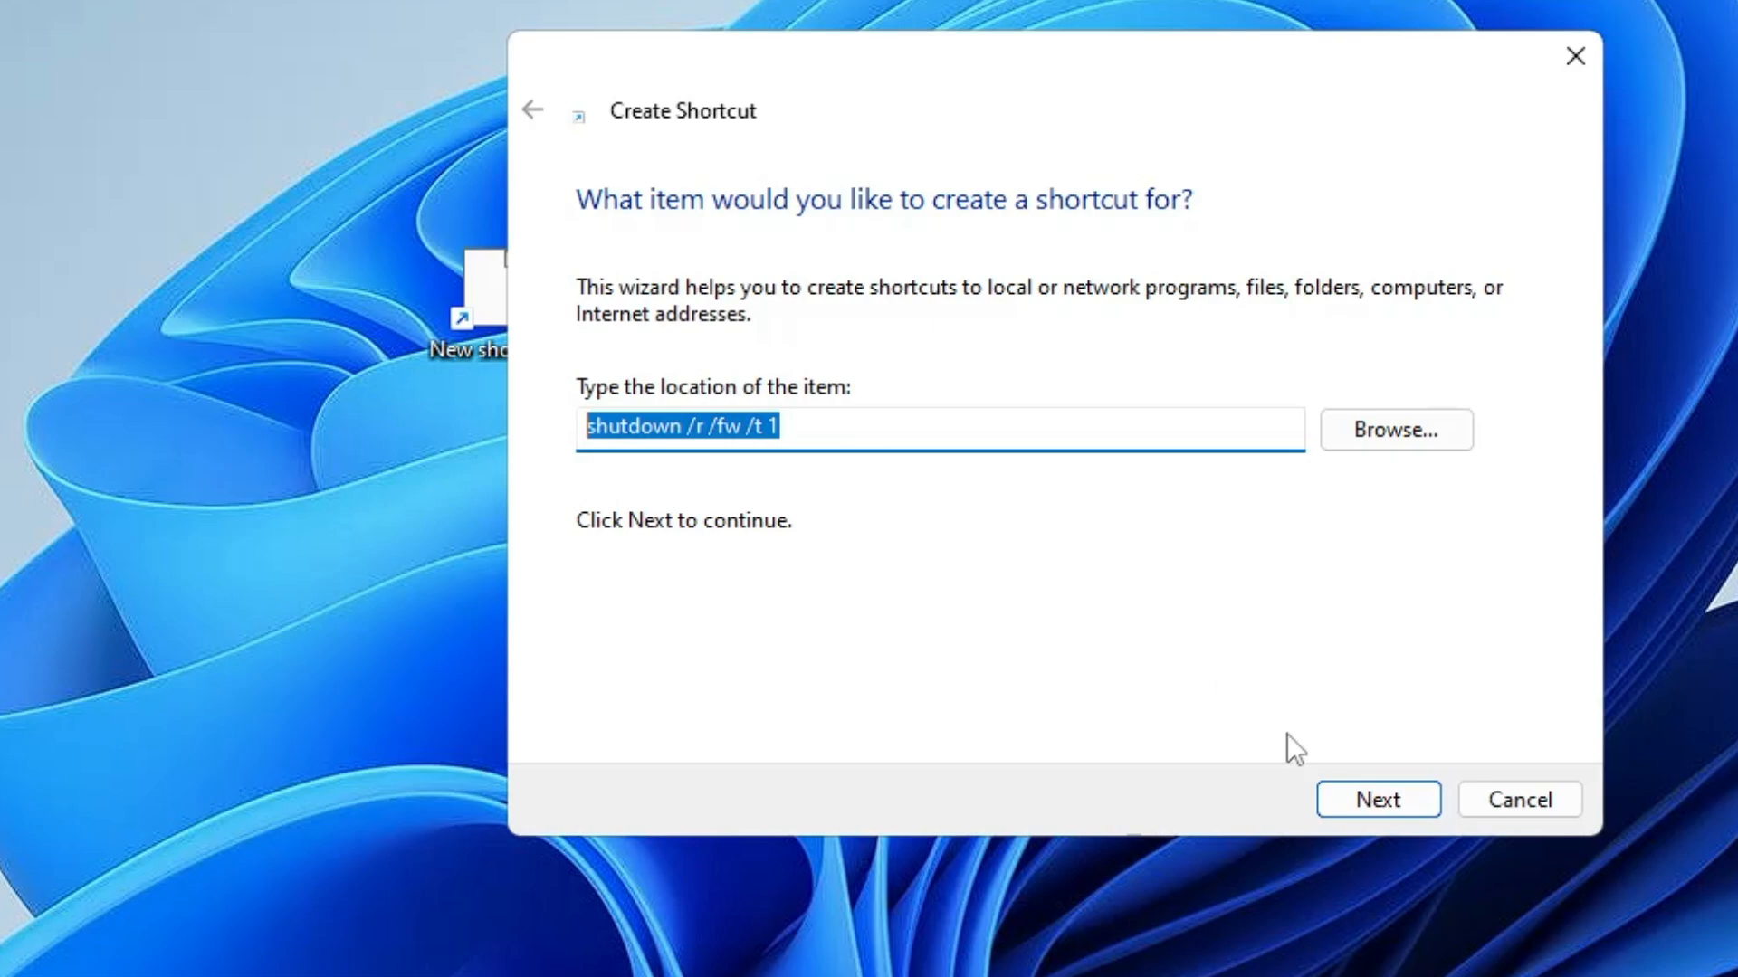
pyautogui.click(1381, 801)
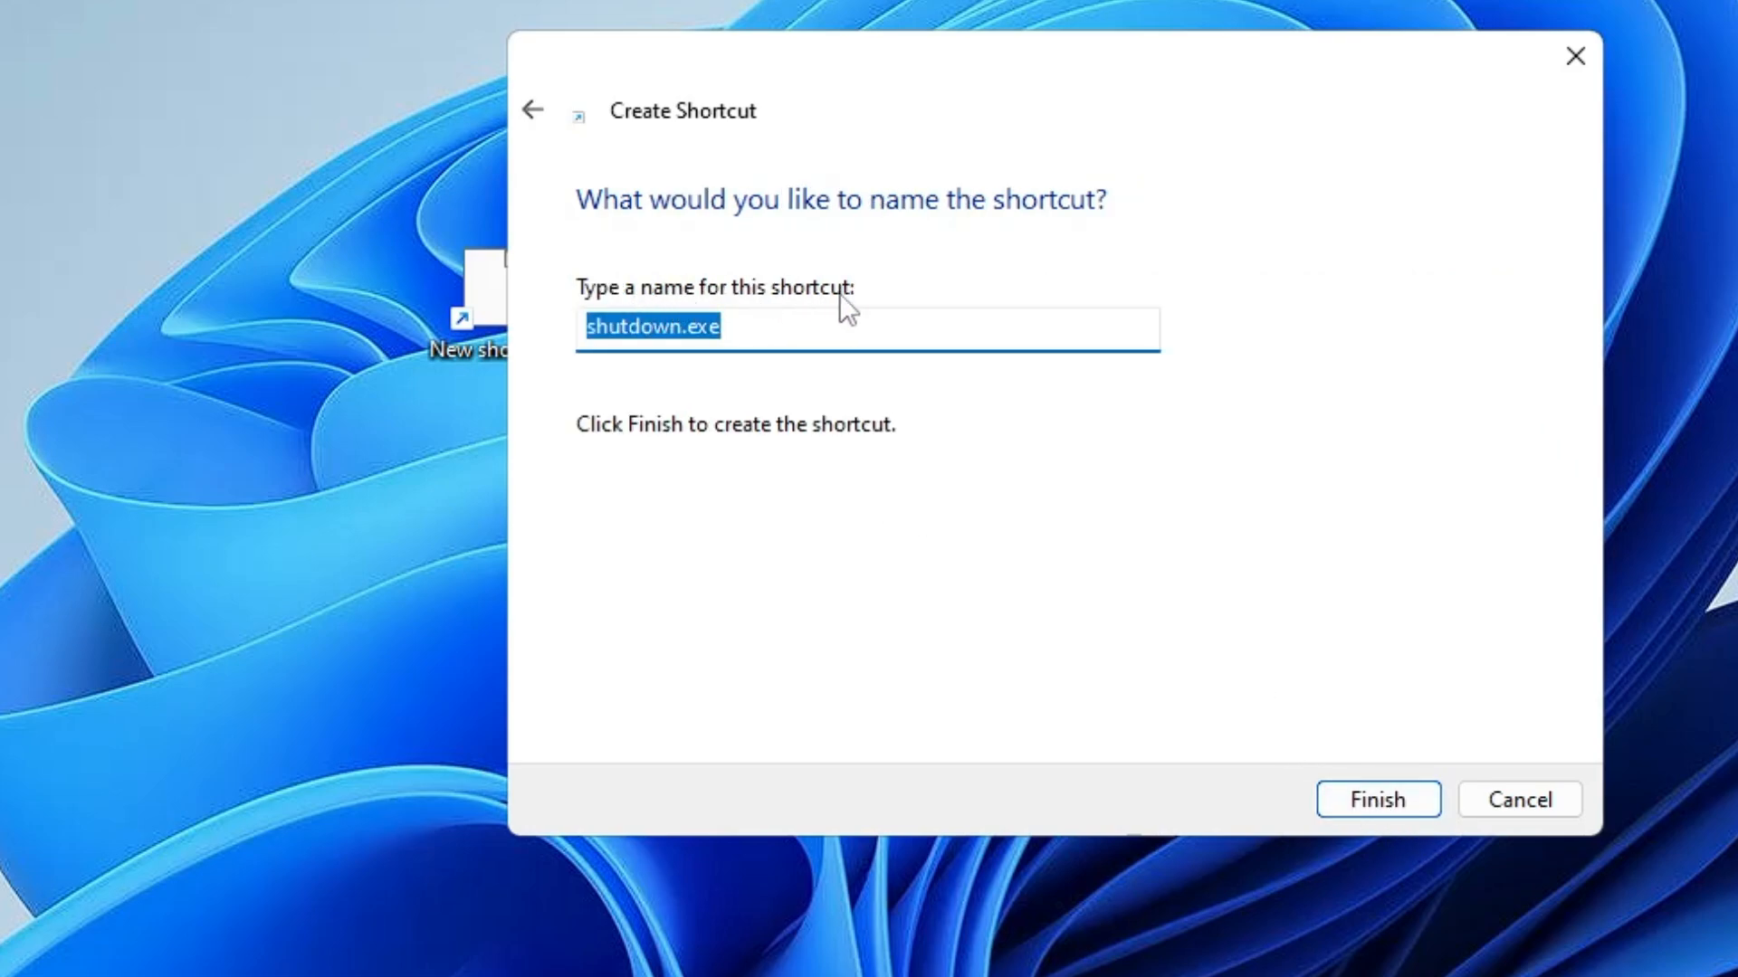
pyautogui.write('A')
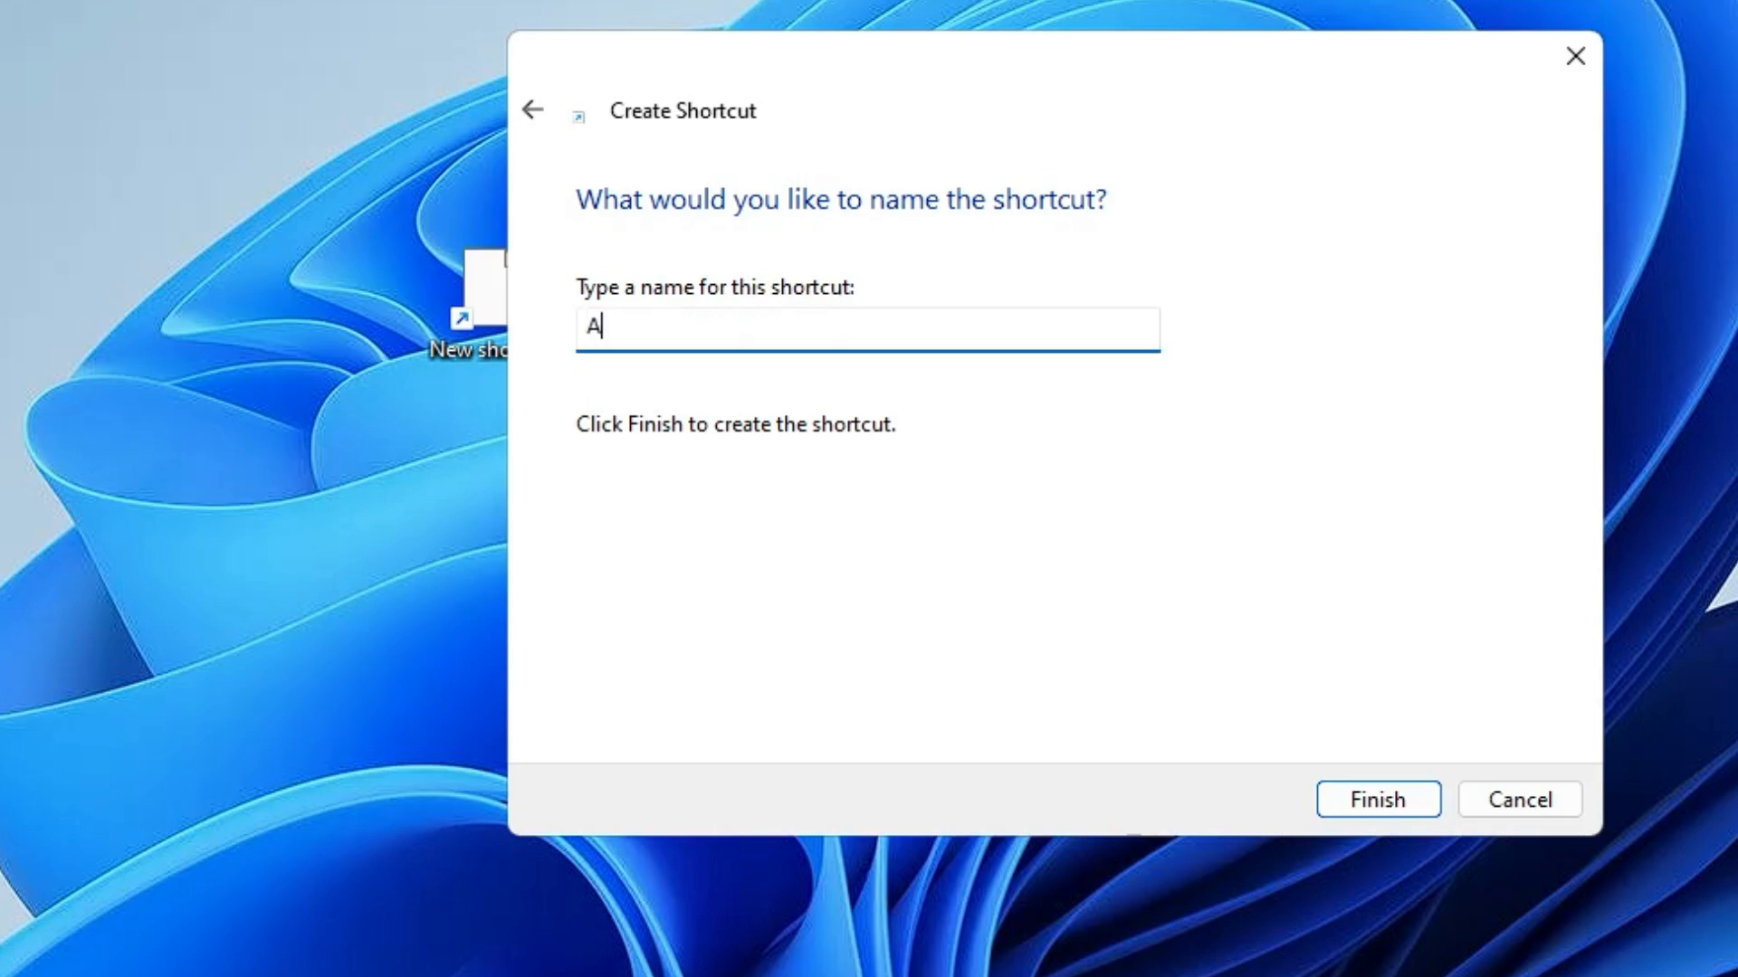
pyautogui.write('cvc')
# Correct the shortcut name to 'Access BIOS' and finish creating it.
pyautogui.press('BackSpace')
pyautogui.press('BackSpace')
pyautogui.write('c')
pyautogui.press('BackSpace')
pyautogui.write('cess B')
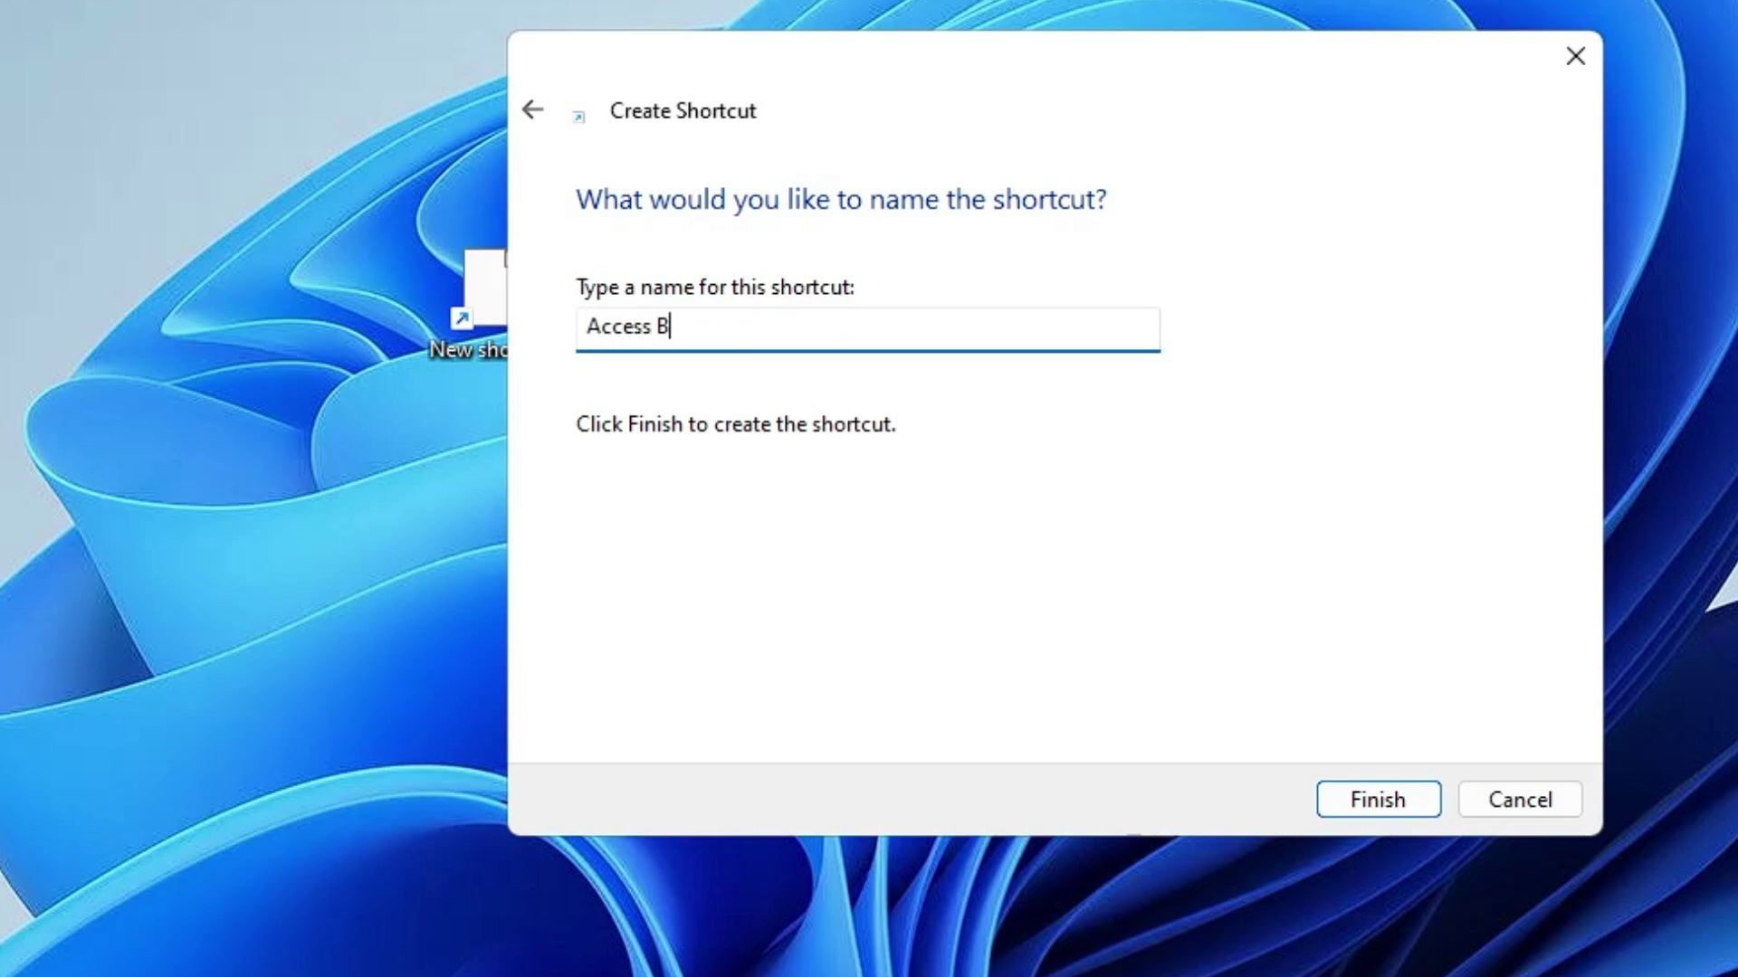
pyautogui.write('IOS')
pyautogui.click(1374, 799)
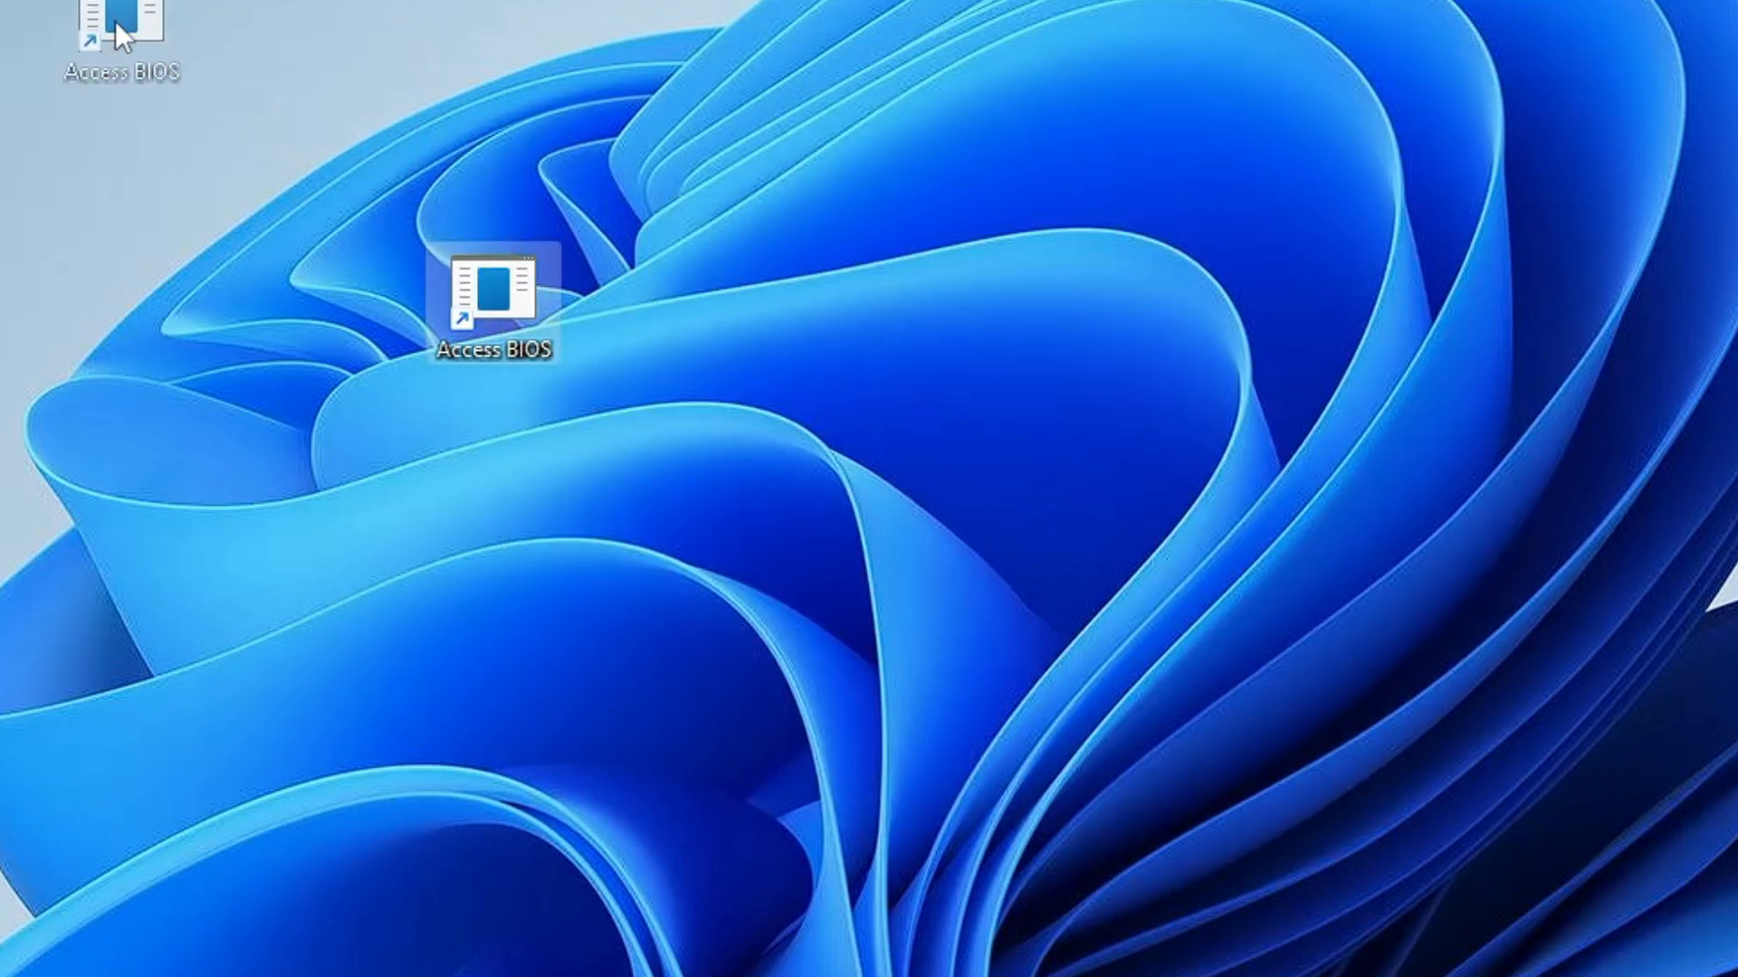
# Move the Access BIOS shortcut toward the desktop centre and open its Properties.
pyautogui.moveTo(492, 292); pyautogui.dragTo(752, 271)
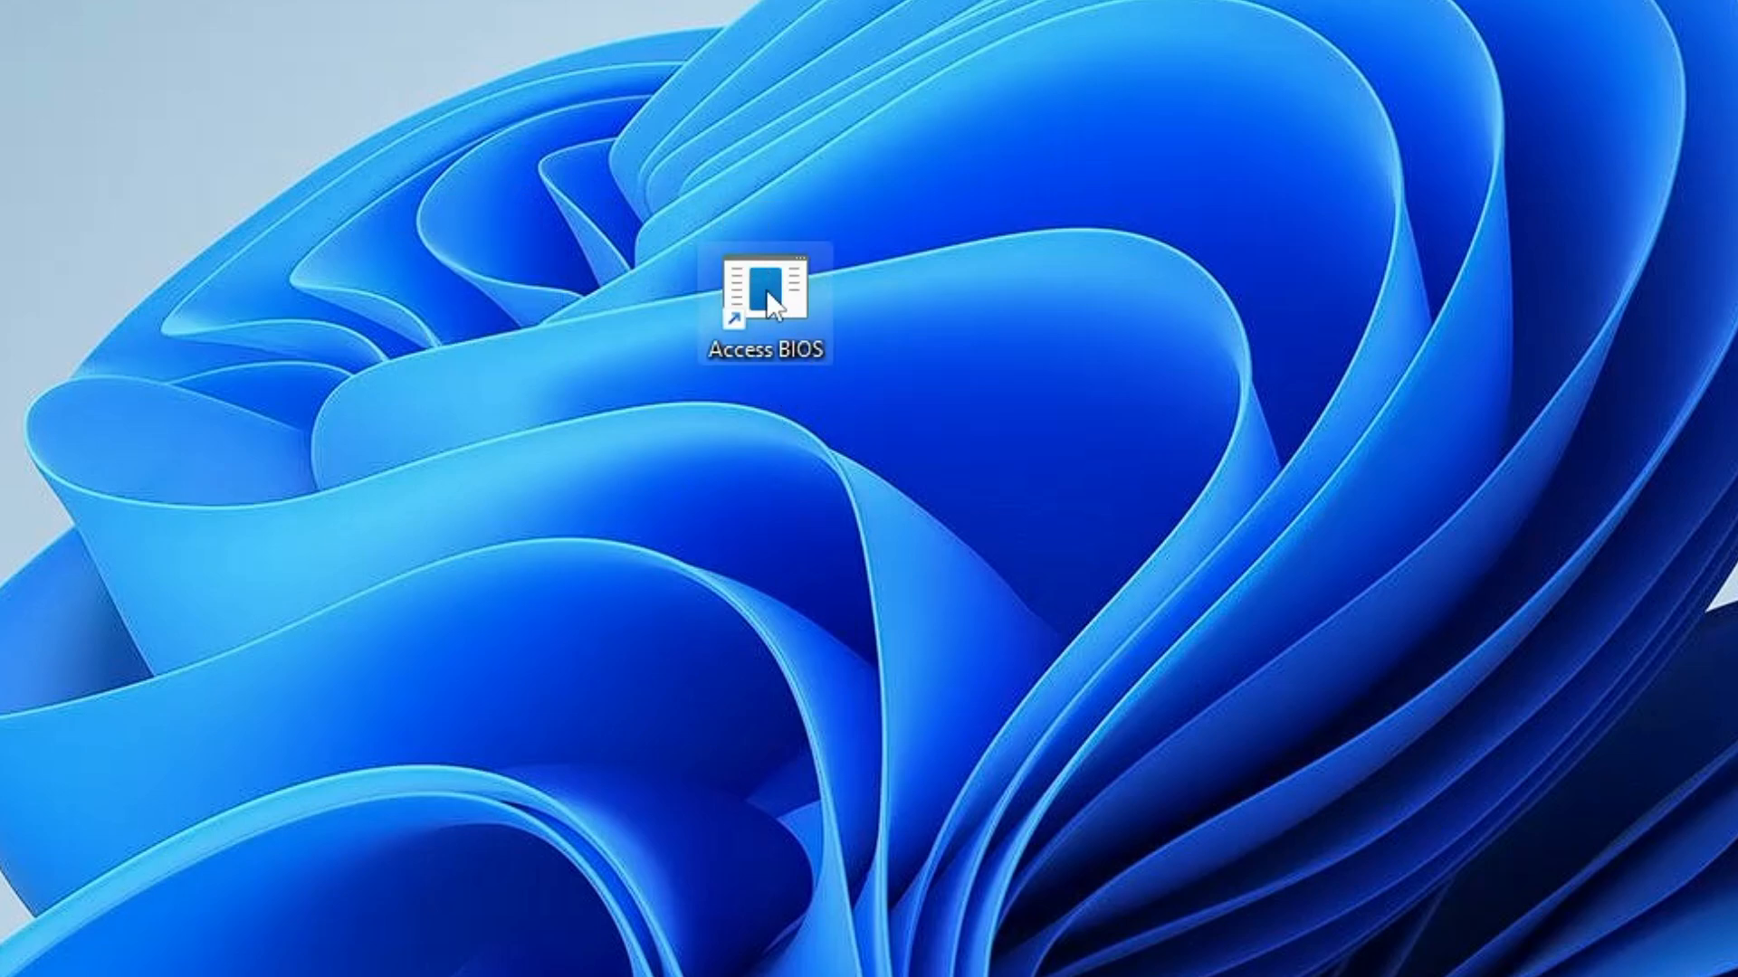
pyautogui.rightClick(765, 290)
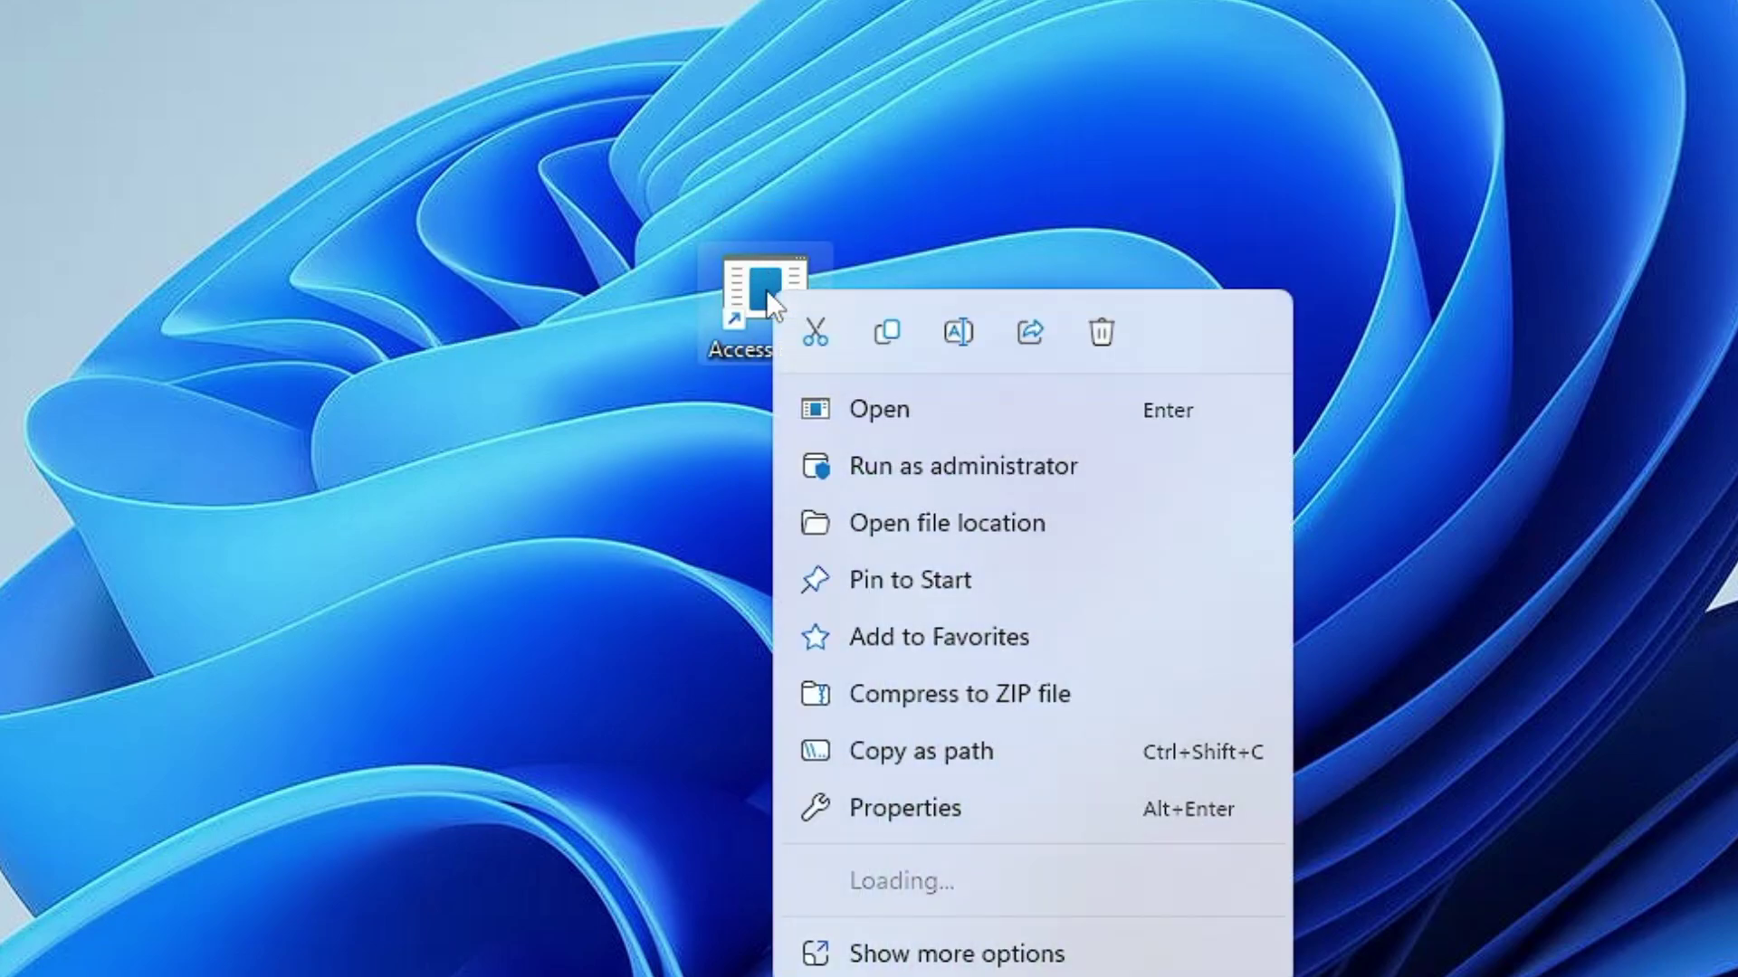
pyautogui.click(905, 808)
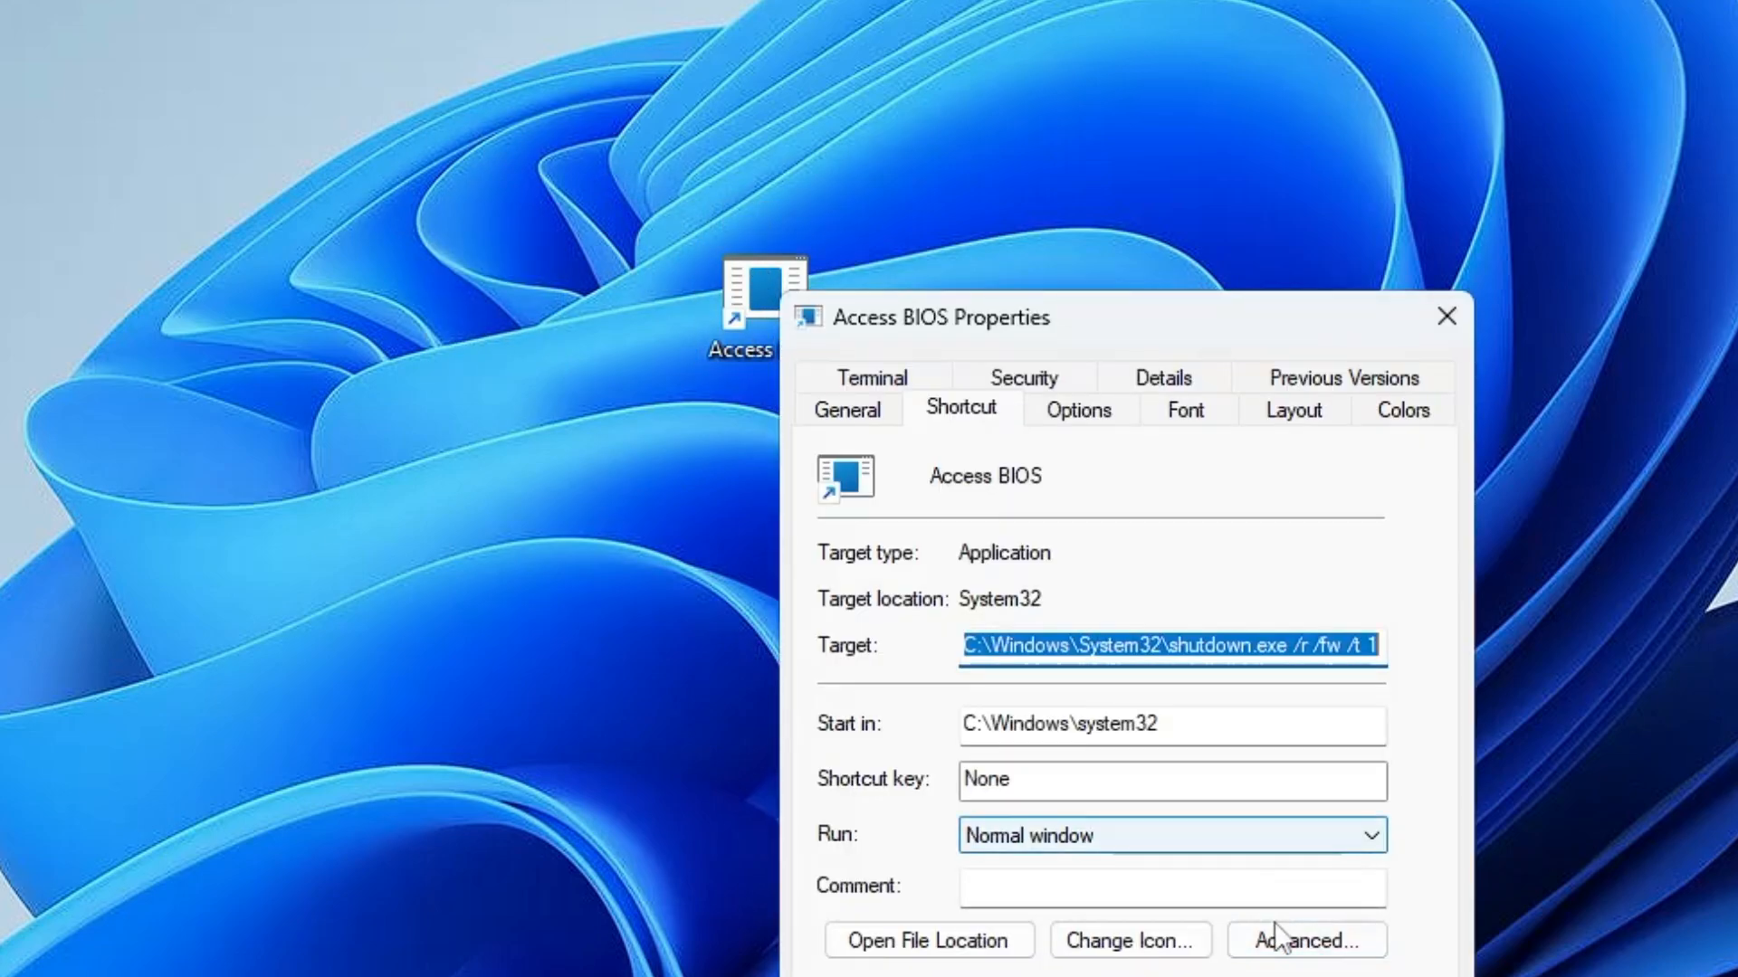
pyautogui.click(1306, 941)
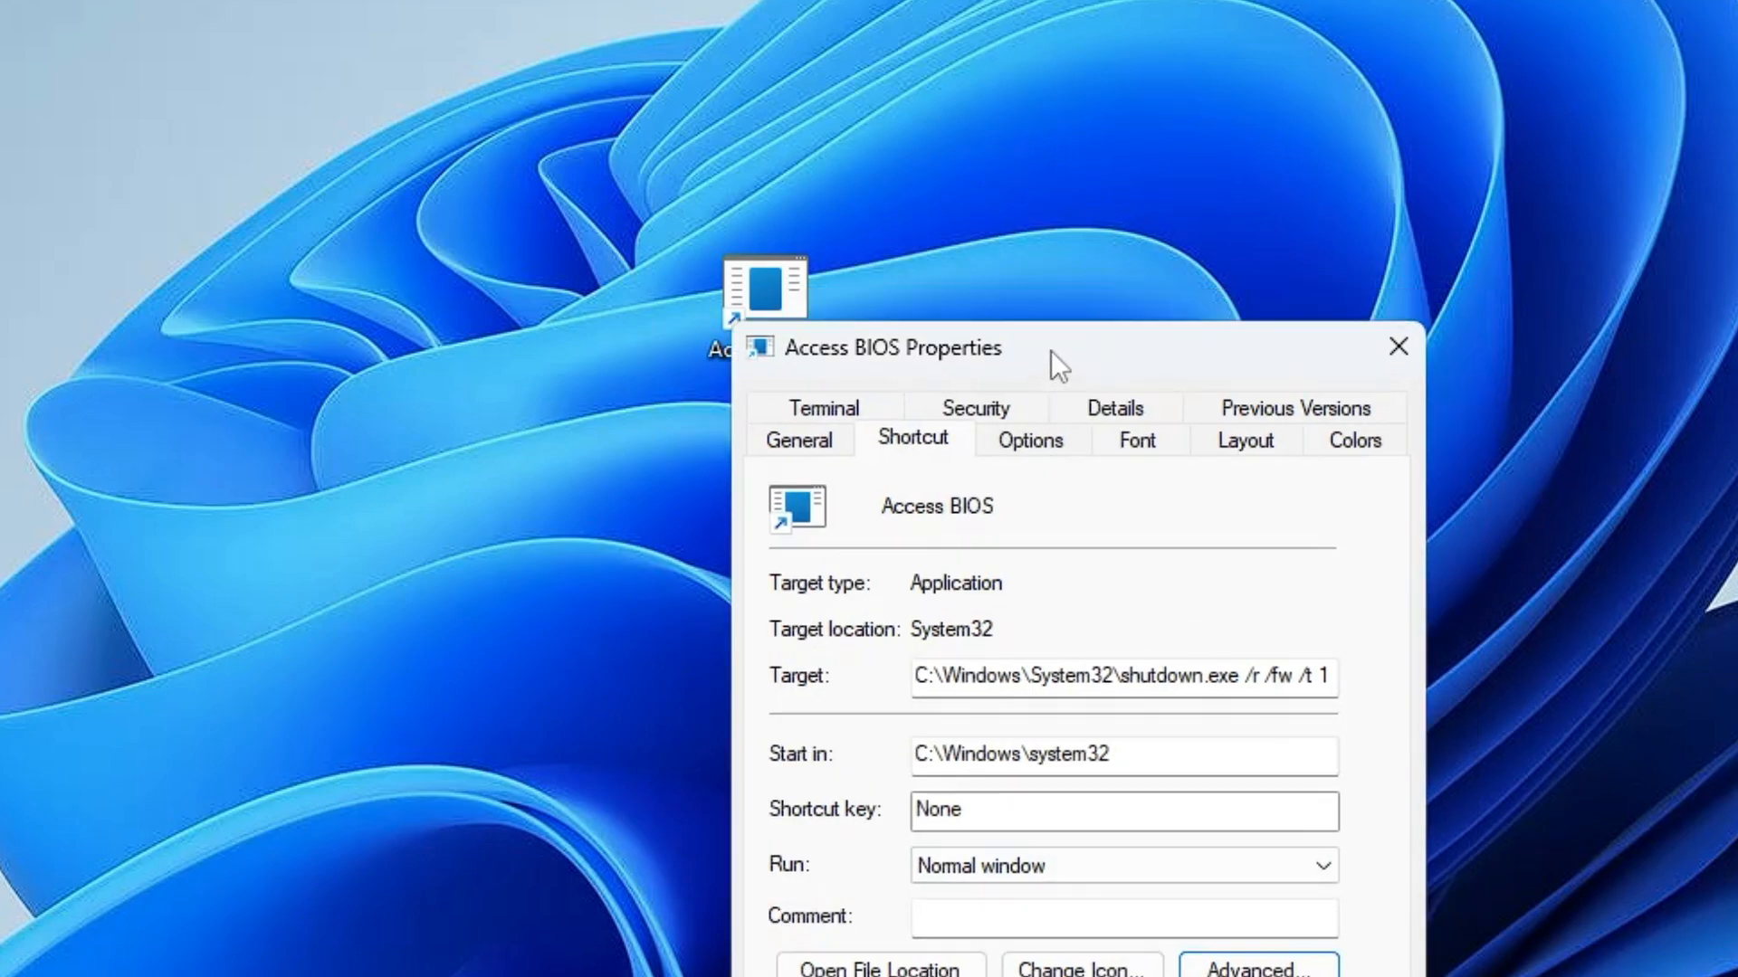
pyautogui.moveTo(1052, 350); pyautogui.dragTo(1186, 139)
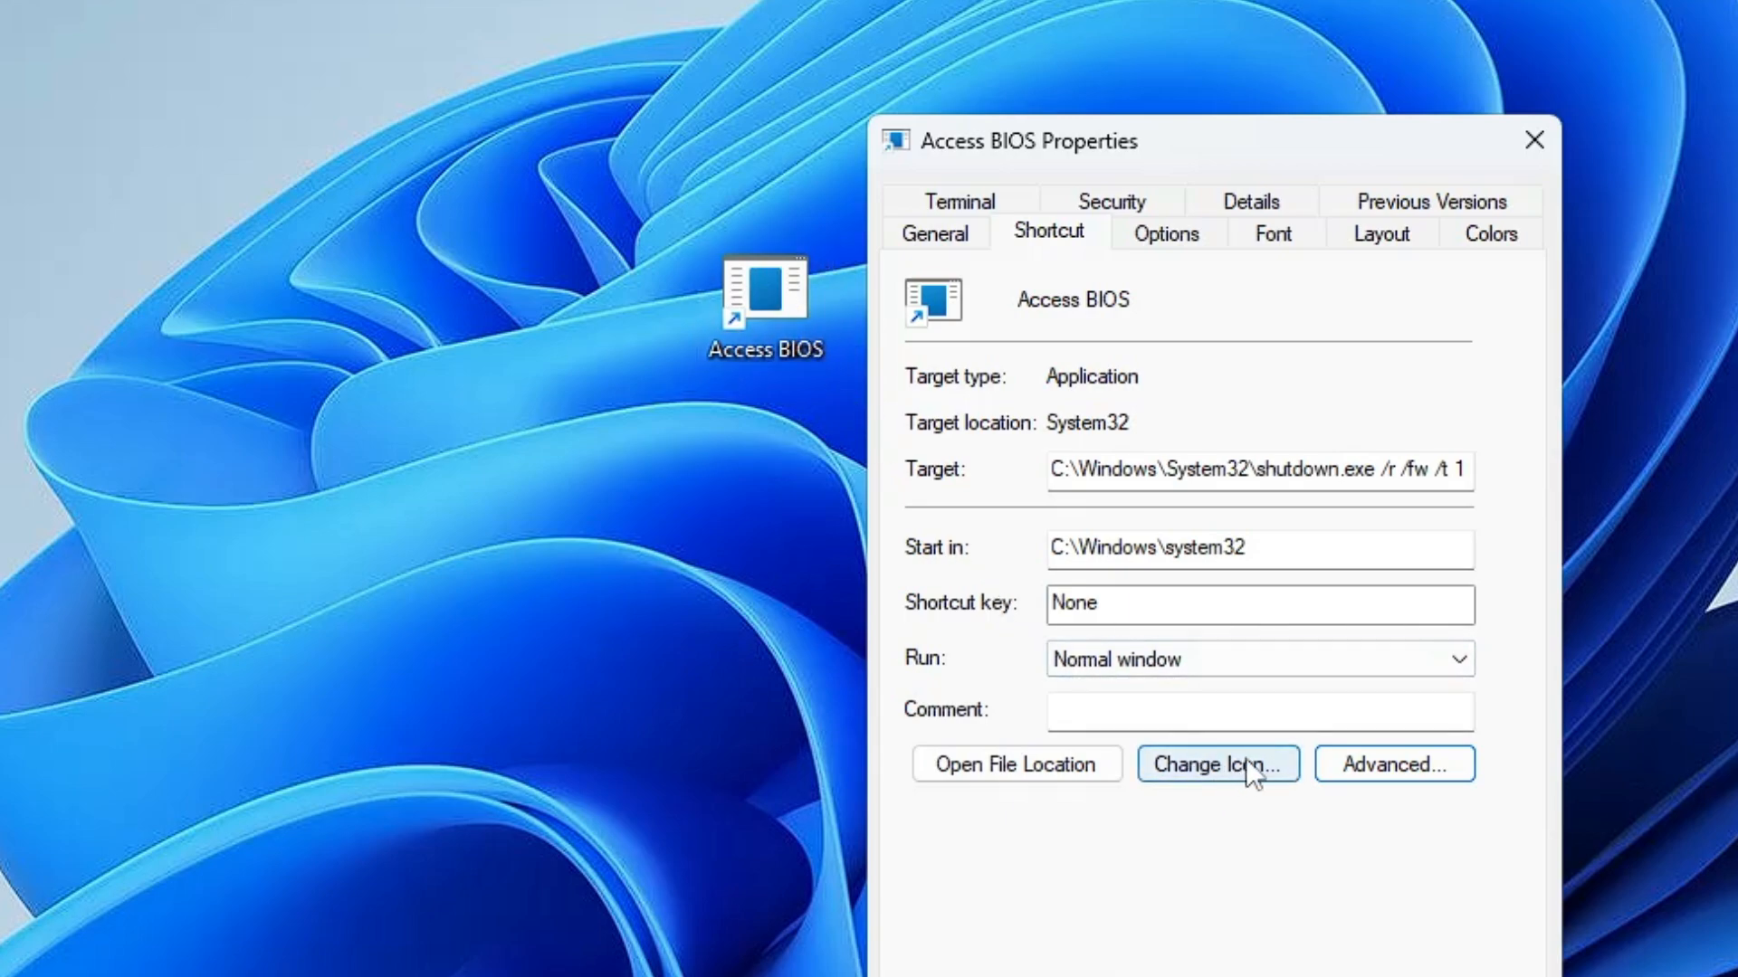
# In Change Icon, dismiss the warning and pick the computer-and-folder icon.
pyautogui.click(1218, 764)
pyautogui.click(1328, 468)
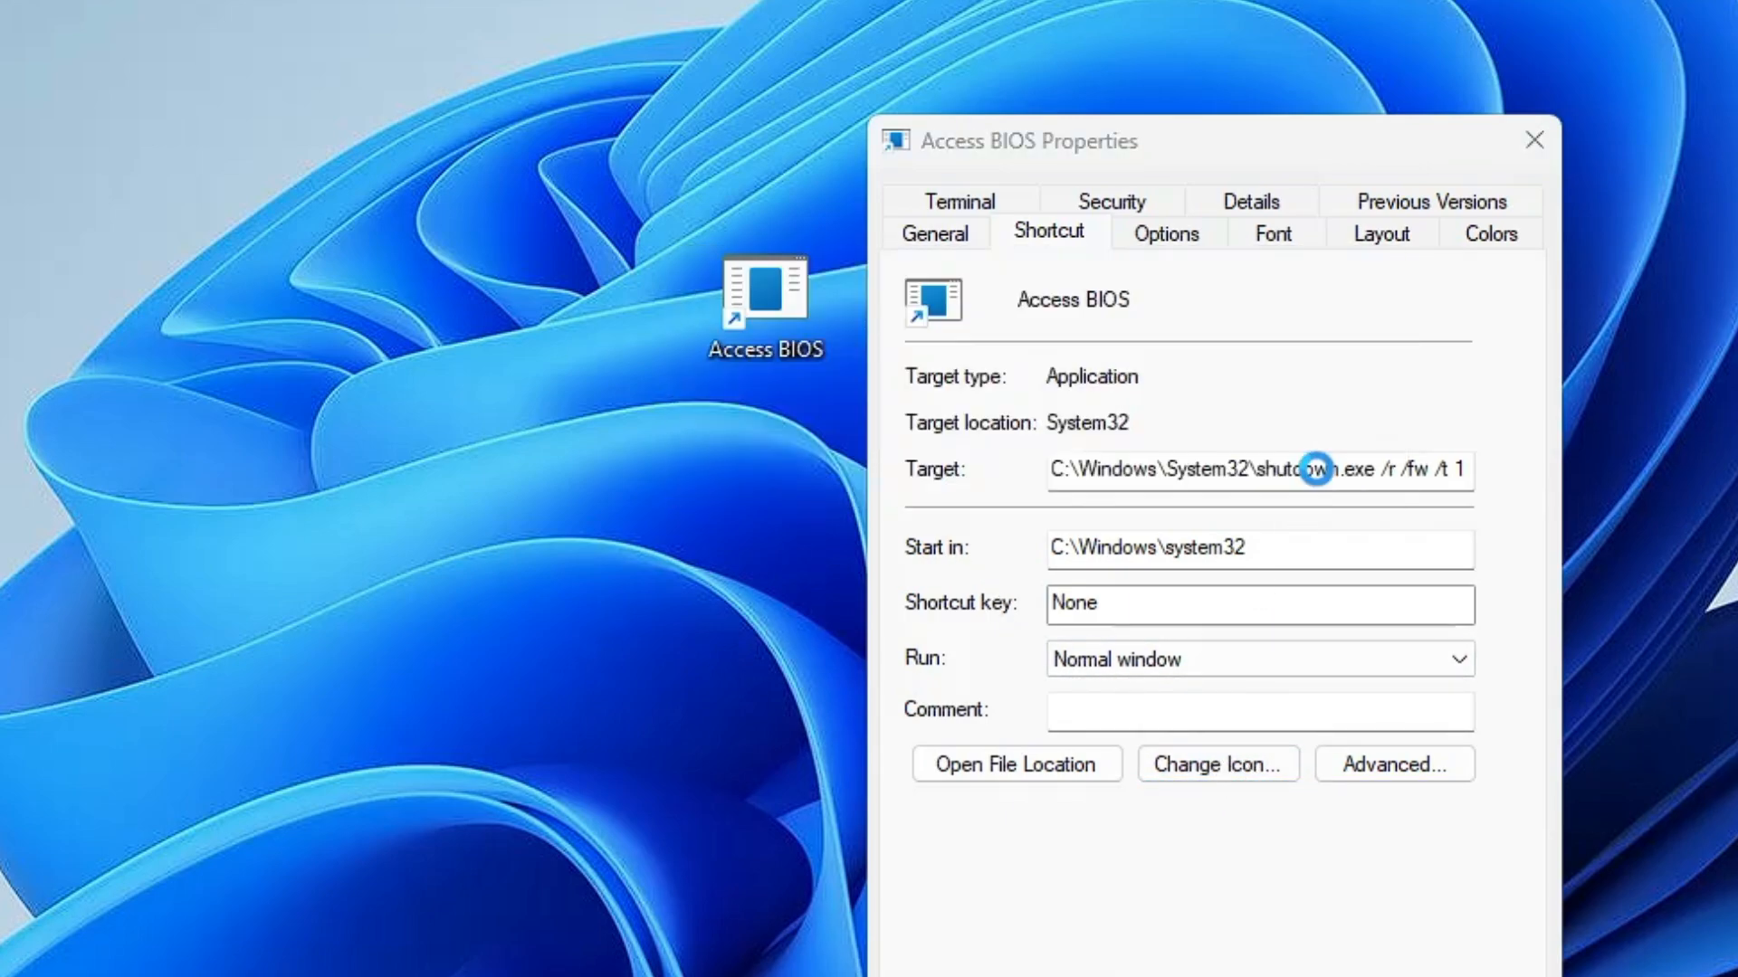
pyautogui.moveTo(1250, 312); pyautogui.dragTo(1208, 210)
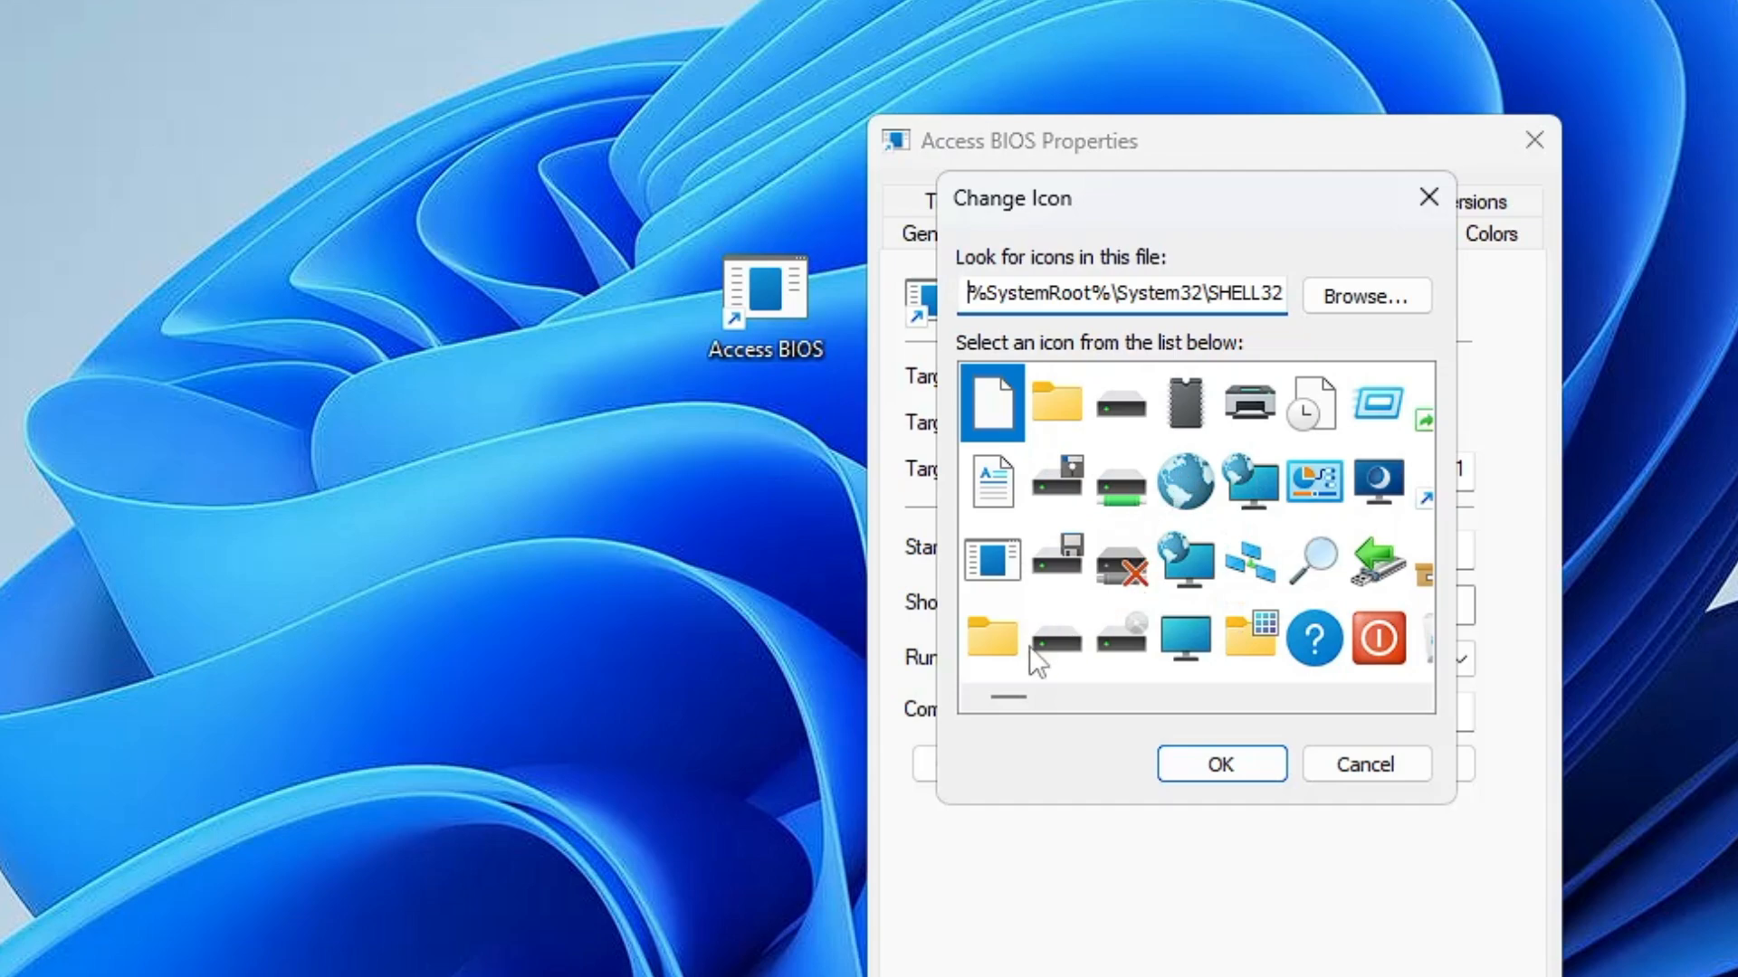
pyautogui.scroll(-5, 1133, 637)
pyautogui.click(1185, 559)
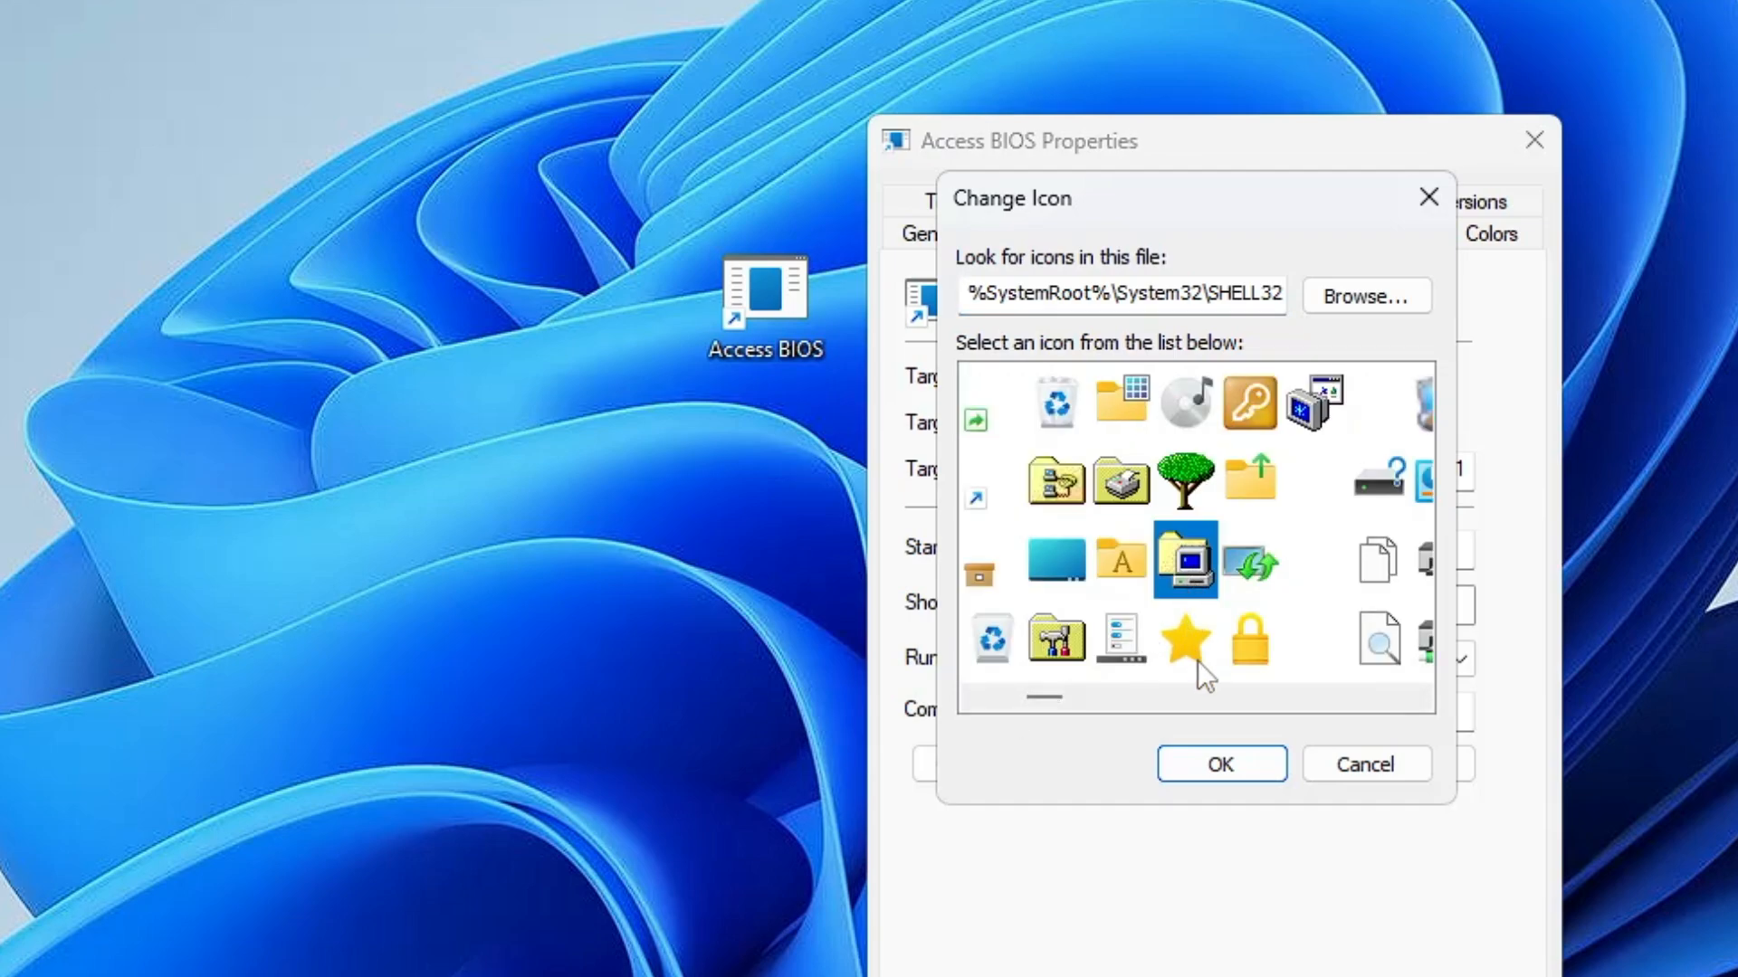
# Apply the new icon, close Properties and launch the Access BIOS shortcut to restart the PC.
pyautogui.click(1225, 761)
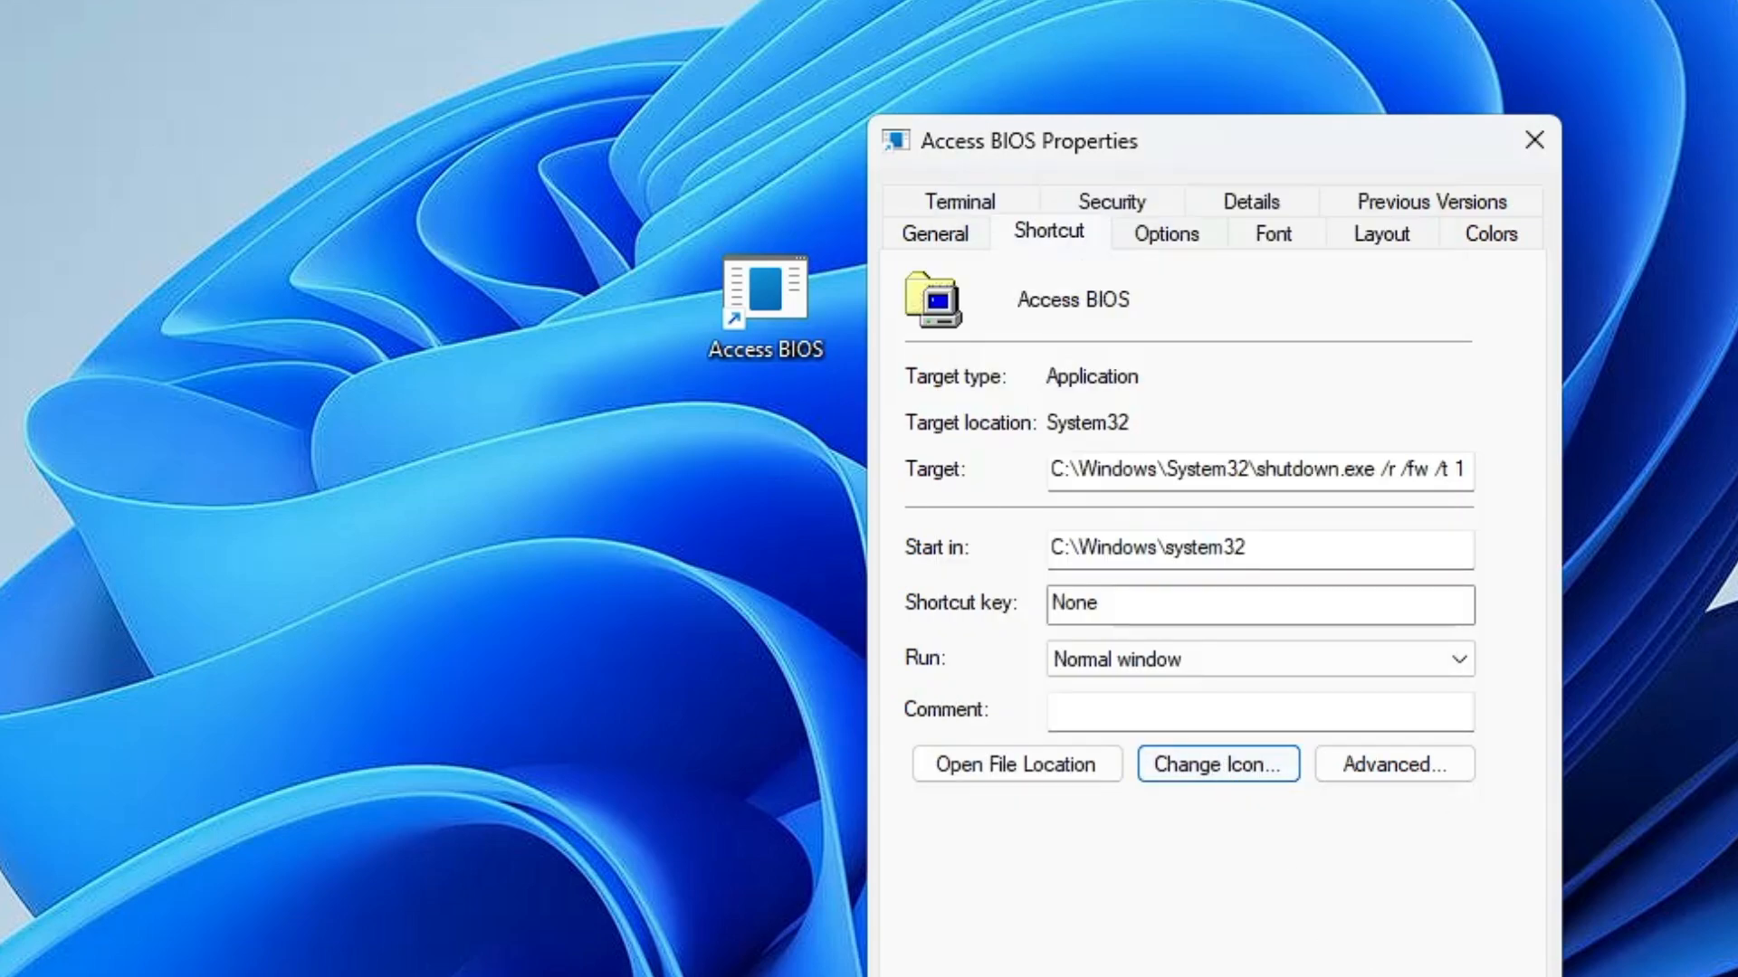
pyautogui.hotkey('alt', 'a')
pyautogui.press('Return')
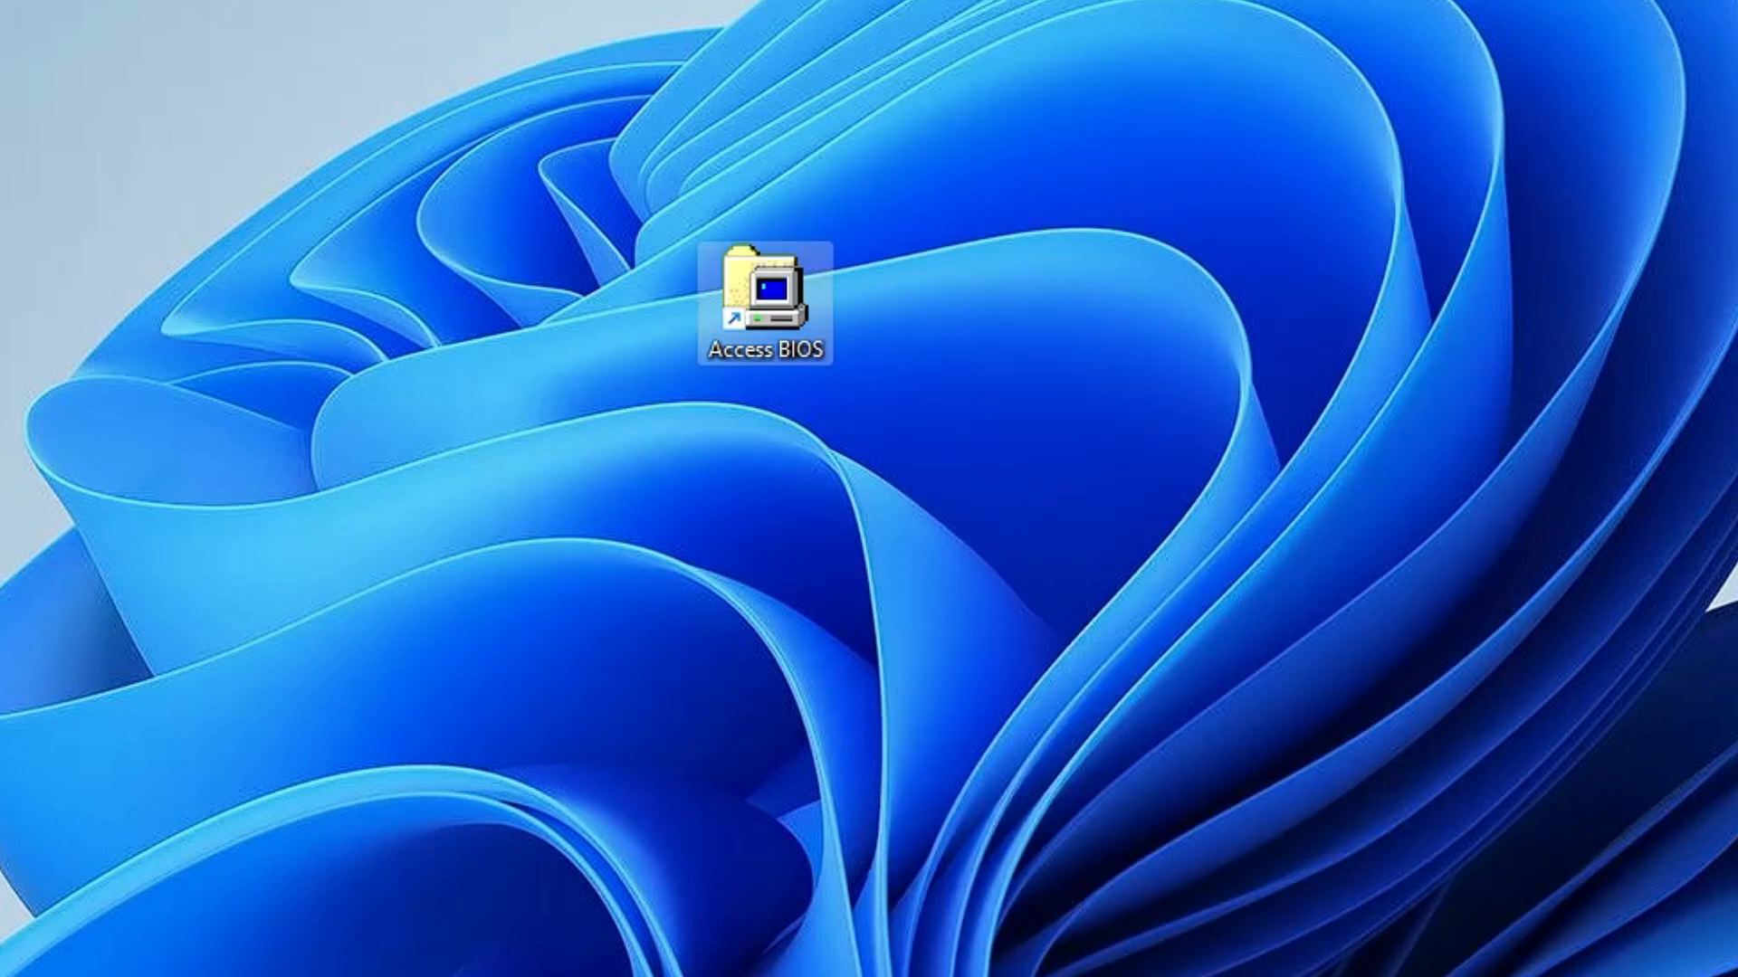
pyautogui.click(932, 573)
pyautogui.moveTo(842, 230); pyautogui.dragTo(944, 434)
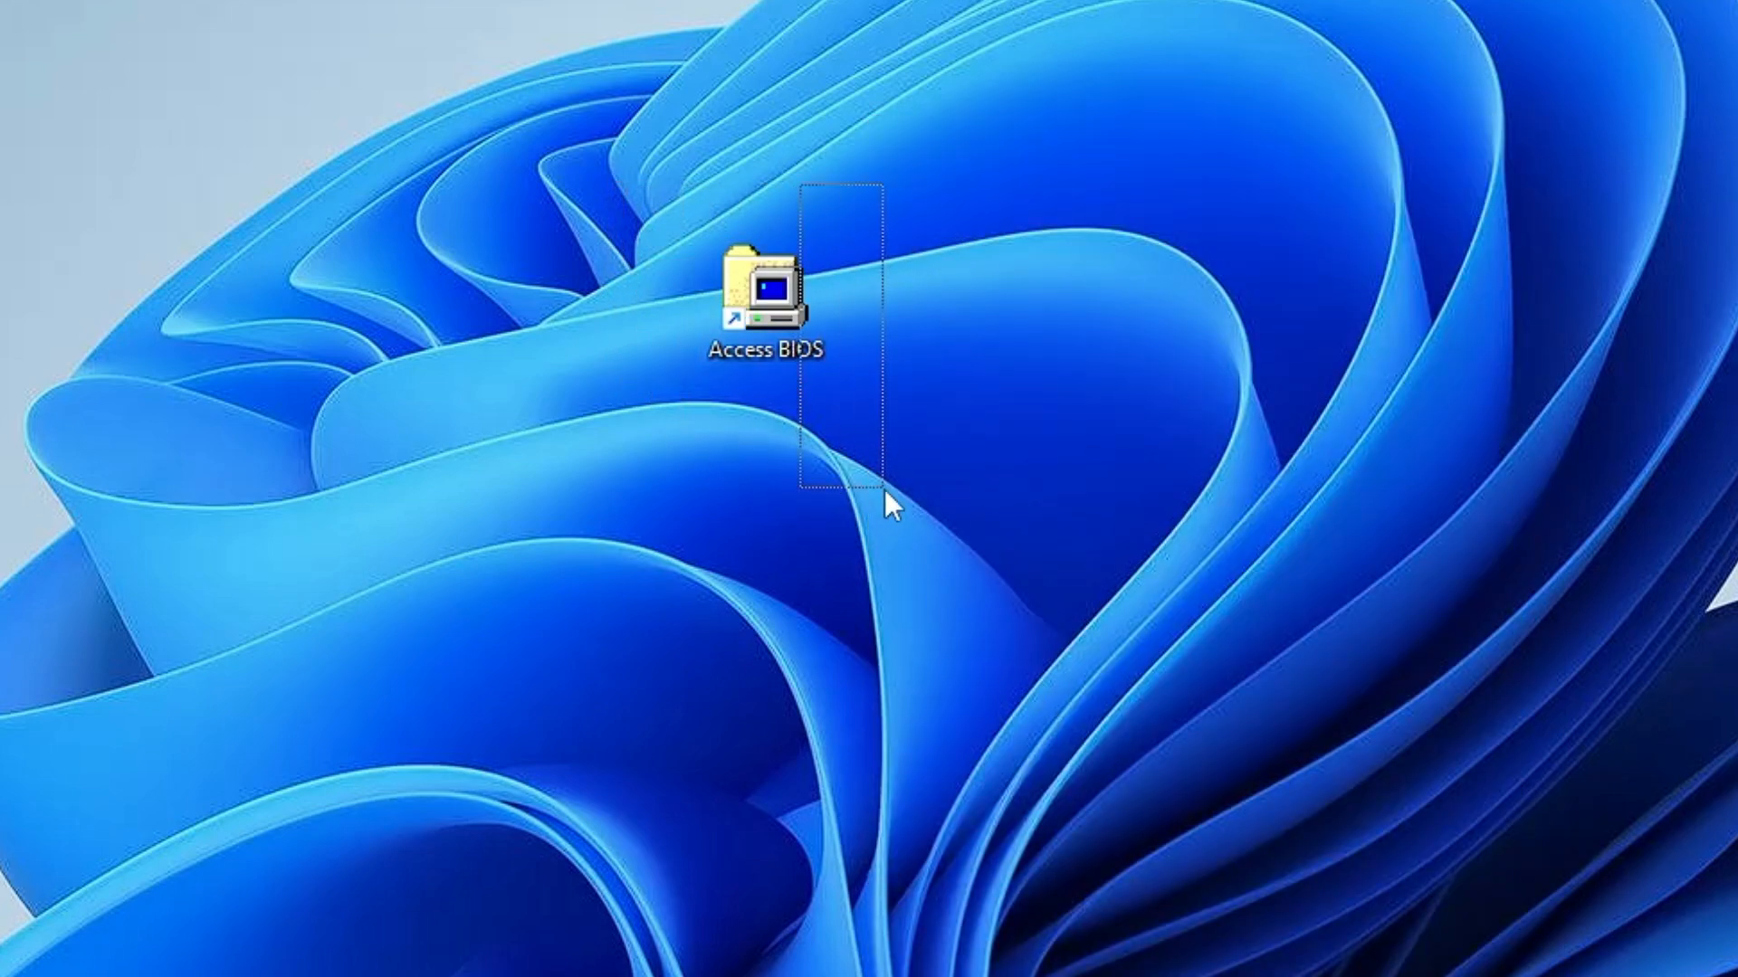
pyautogui.doubleClick(785, 298)
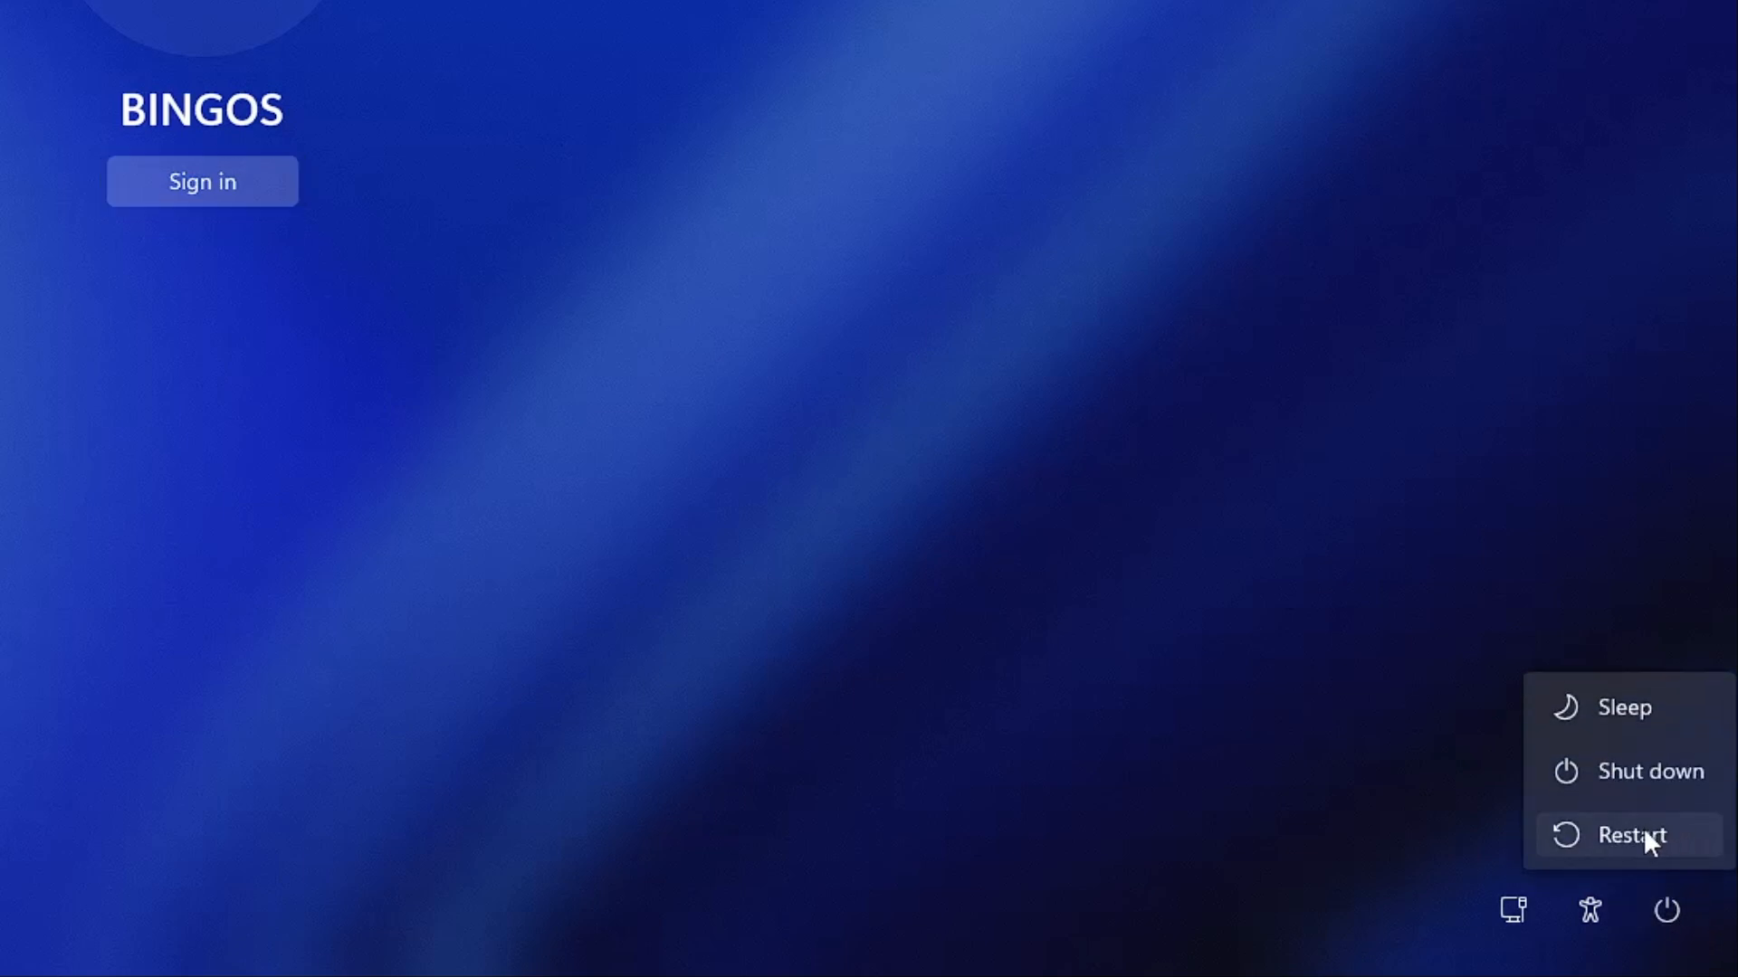
# Restart the PC from the sign-in power menu, confirming Restart anyway.
pyautogui.click(1644, 827)
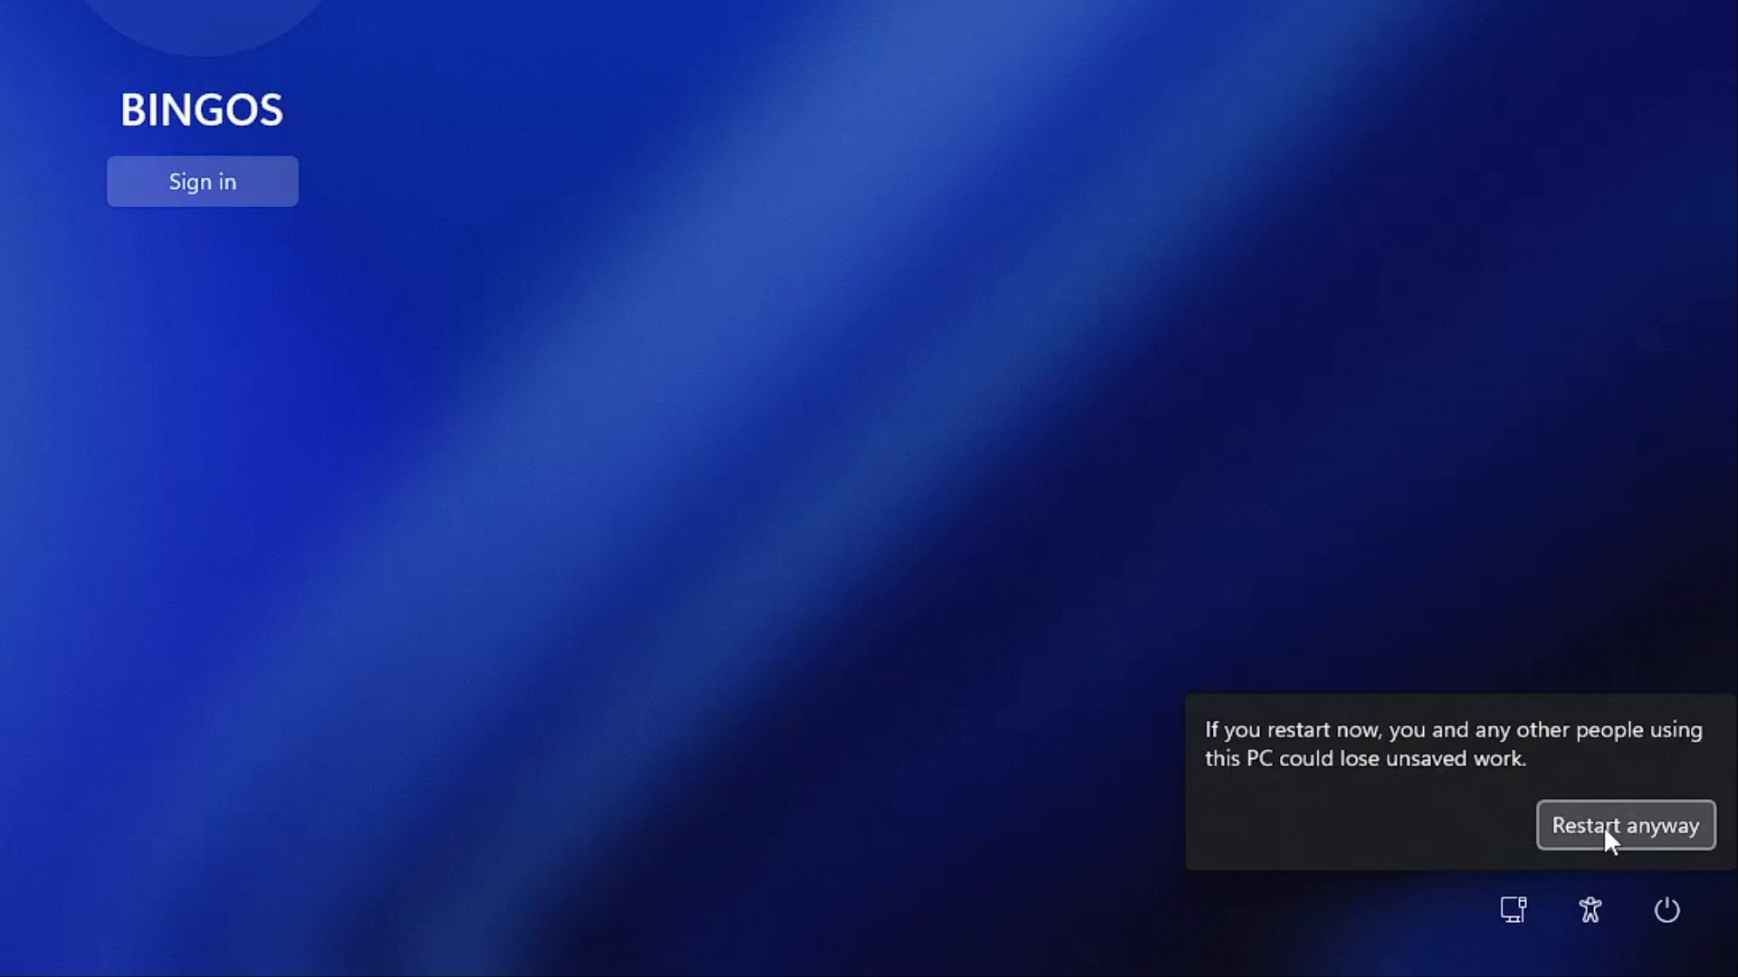
pyautogui.click(1604, 826)
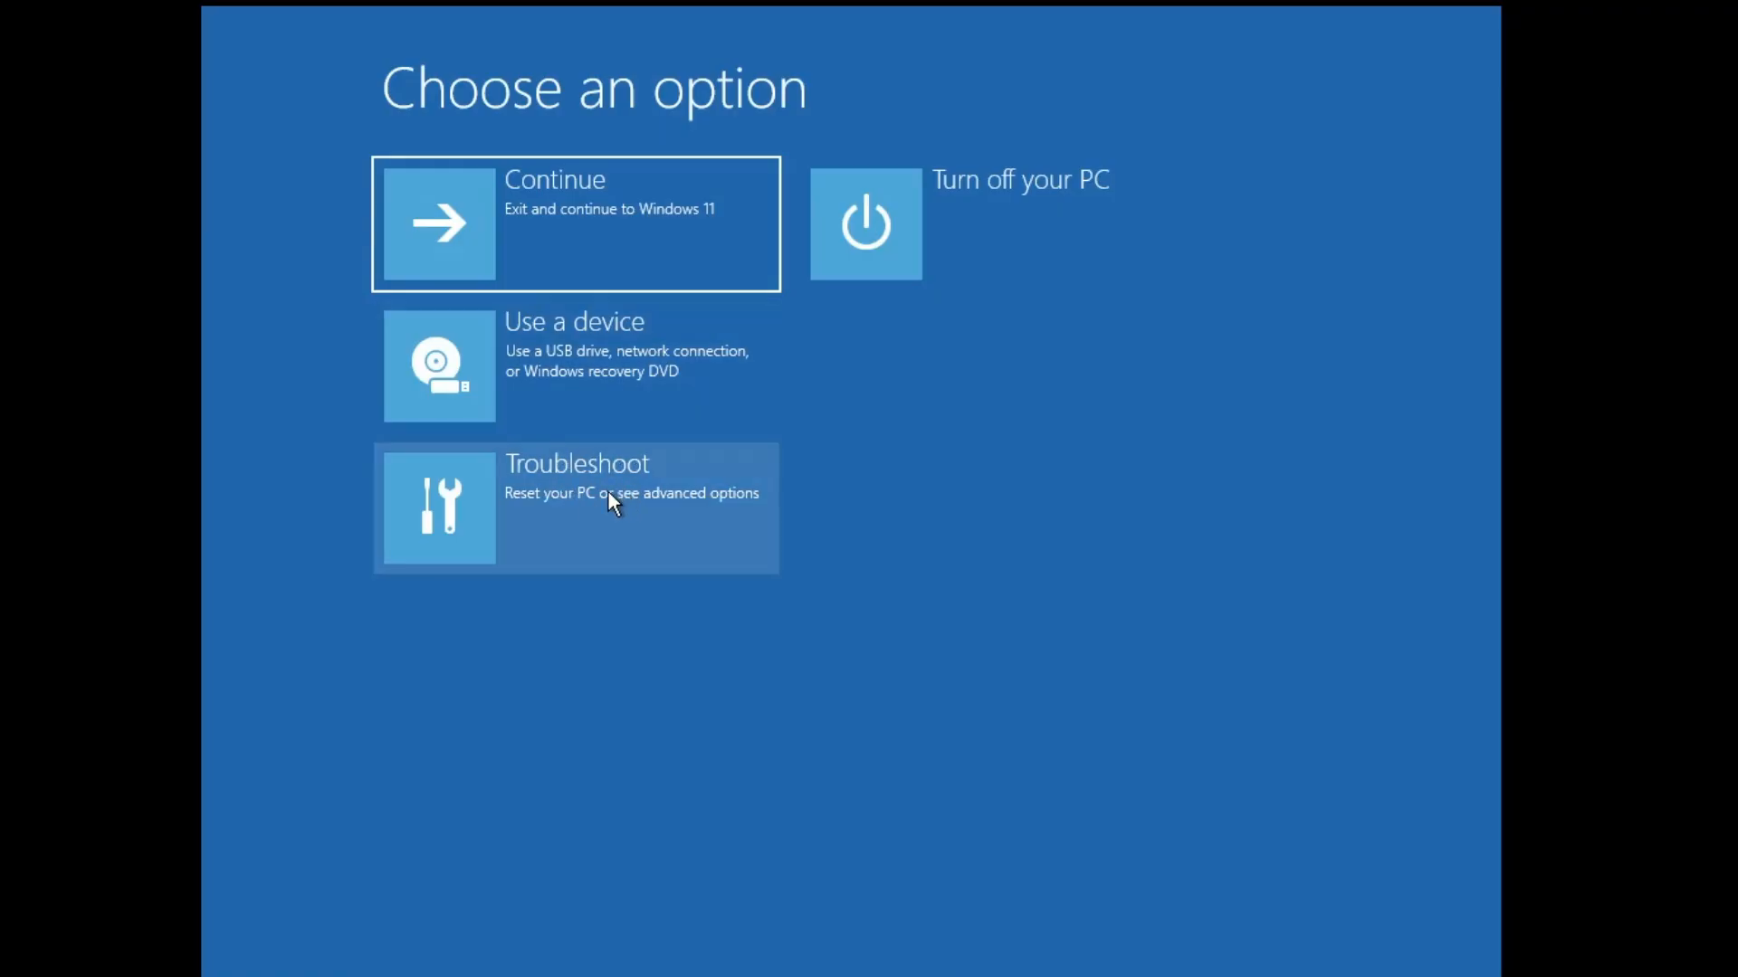
# Go Troubleshoot > Advanced options > UEFI Firmware Settings and restart into the Boot Manager.
pyautogui.click(610, 503)
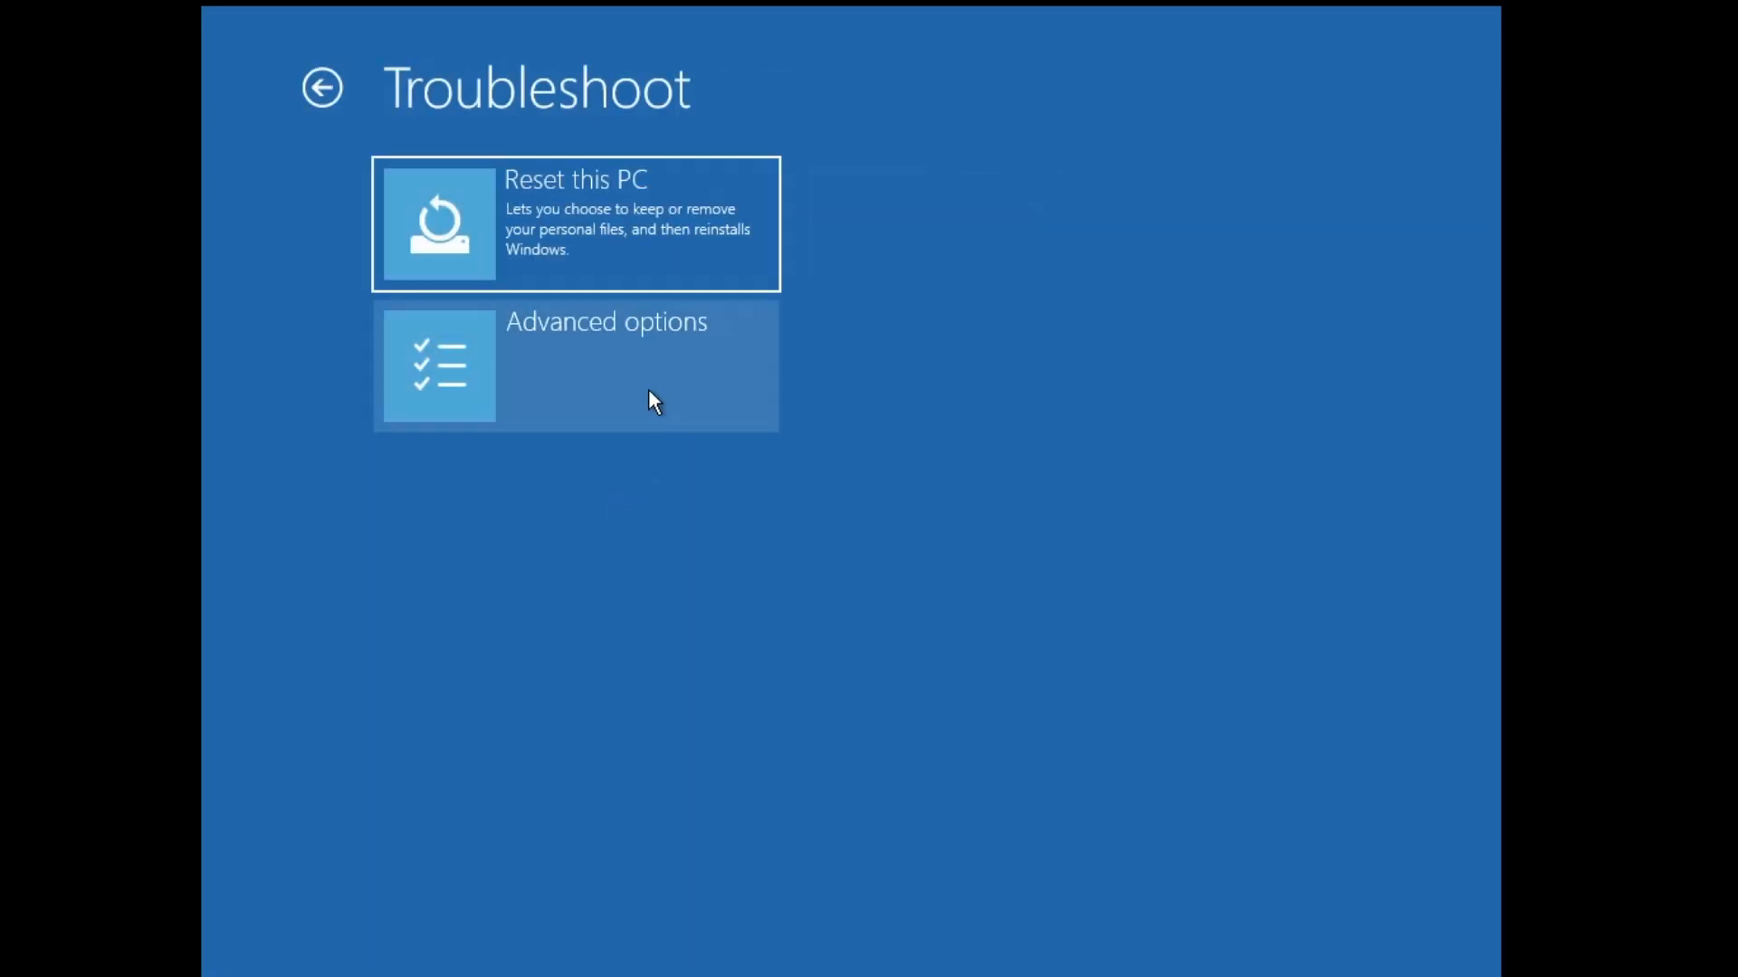
pyautogui.click(646, 389)
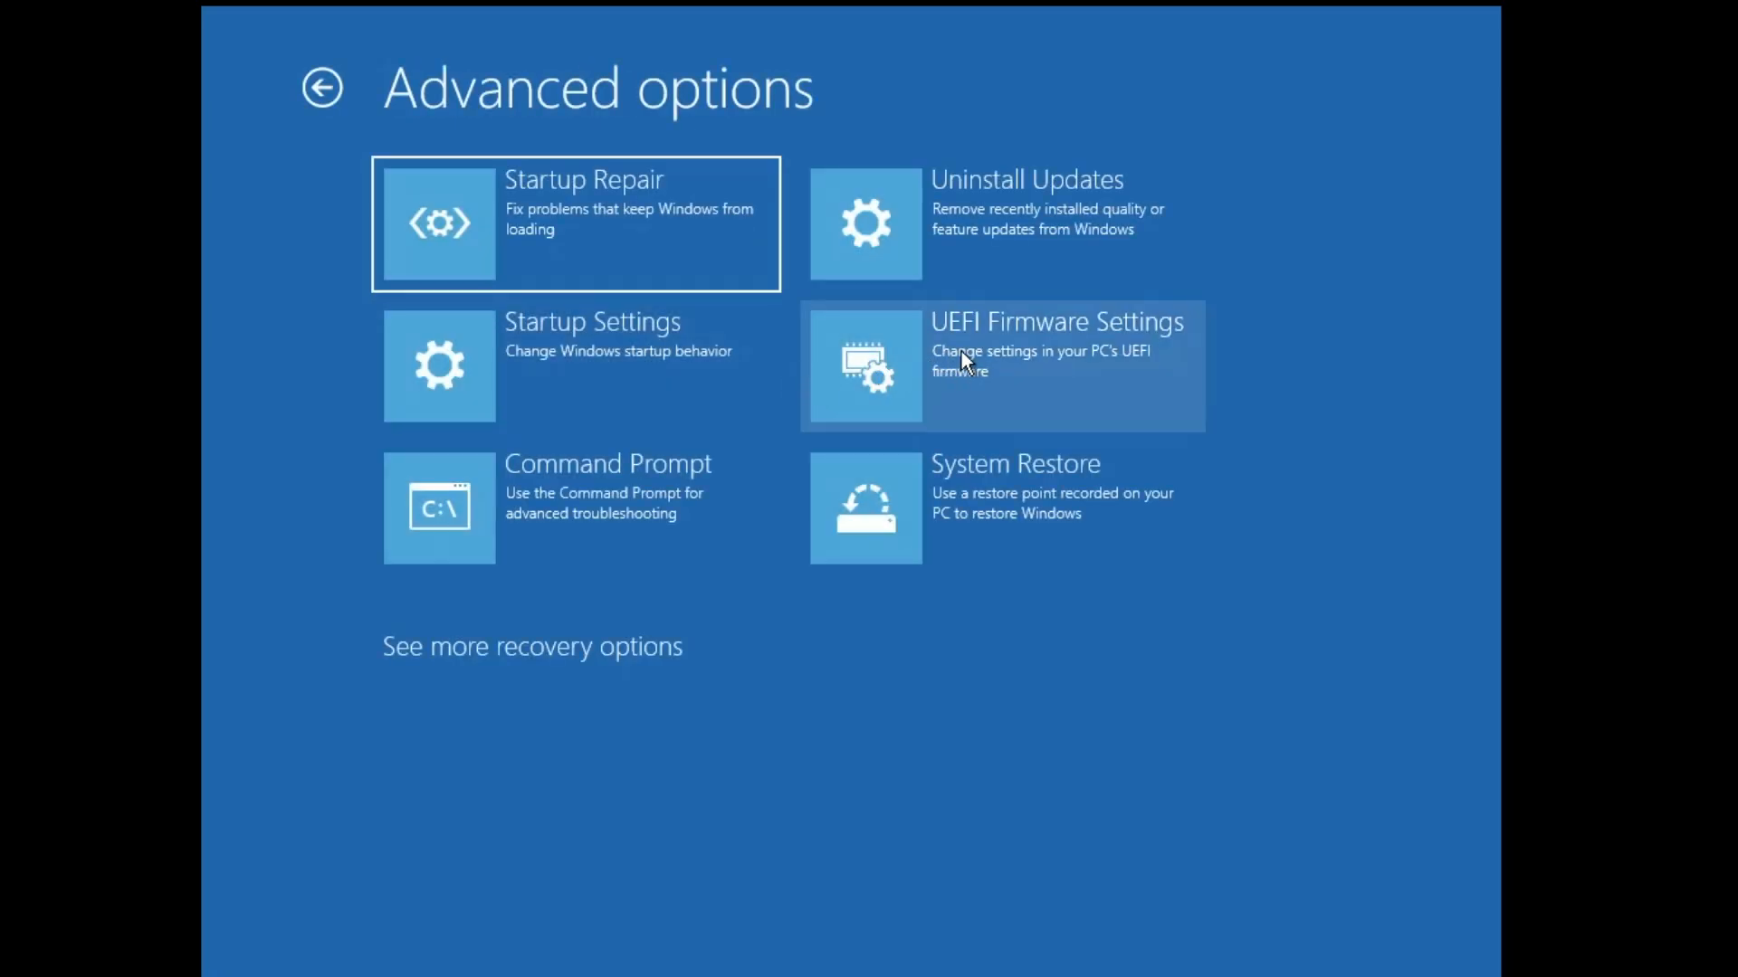
pyautogui.click(973, 349)
pyautogui.click(974, 349)
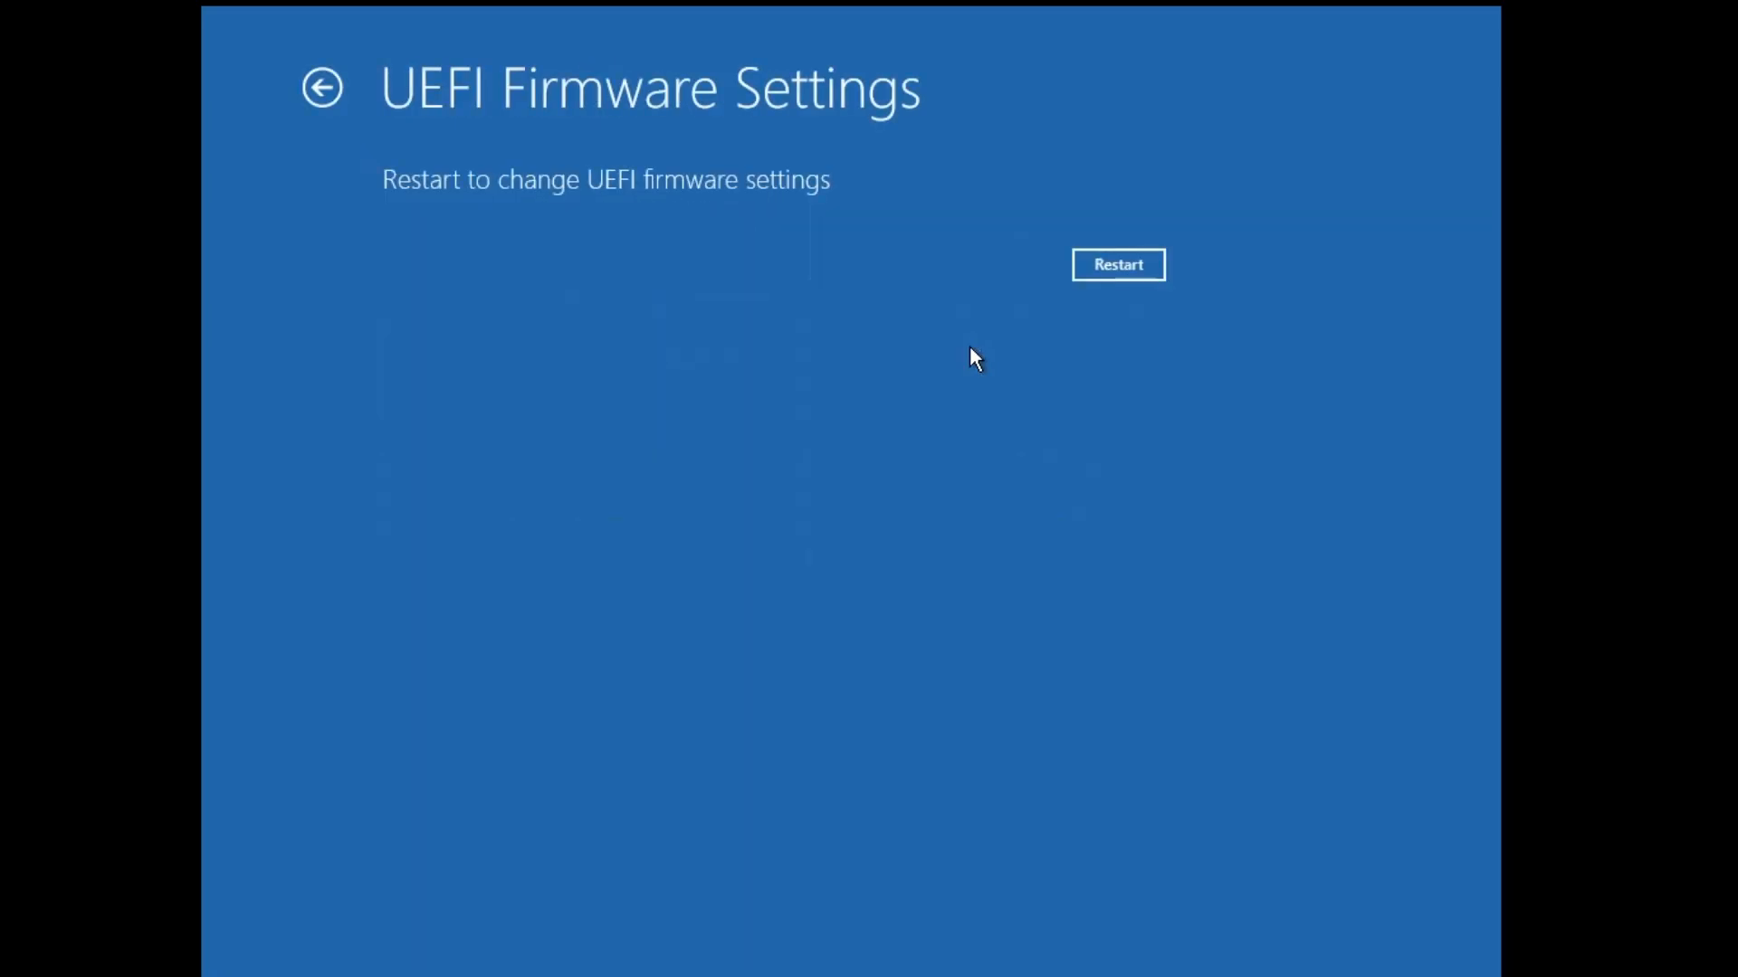
pyautogui.click(1101, 272)
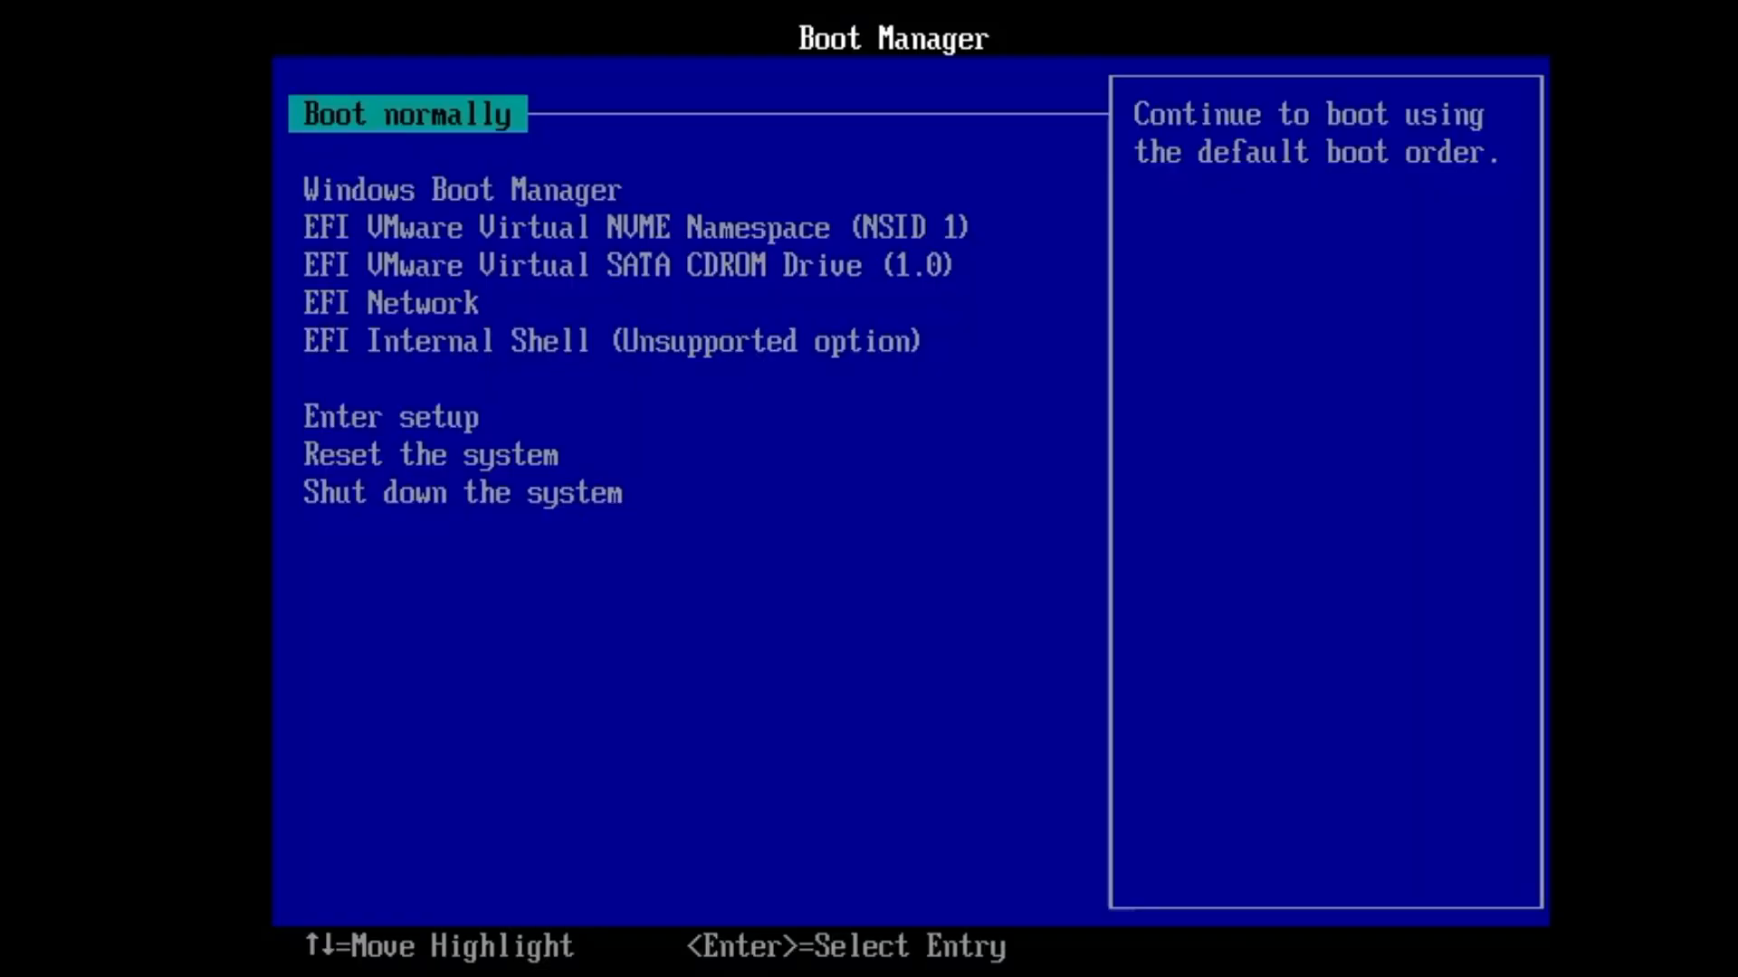